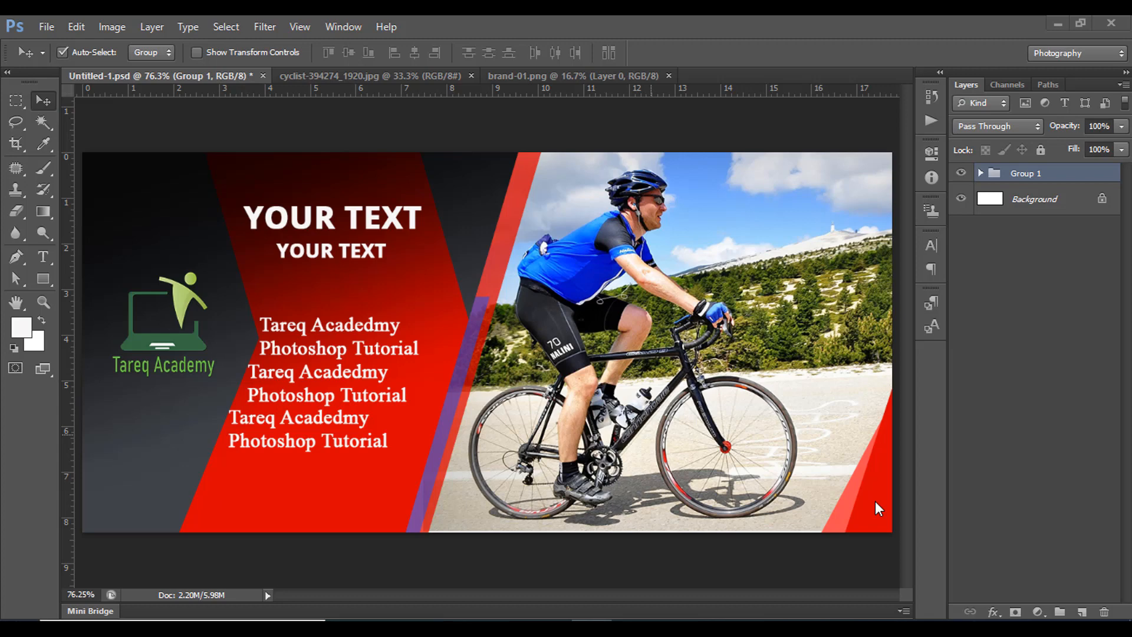
Step: Close the finished banner document and look over the logo and cyclist images
click(263, 75)
click(576, 257)
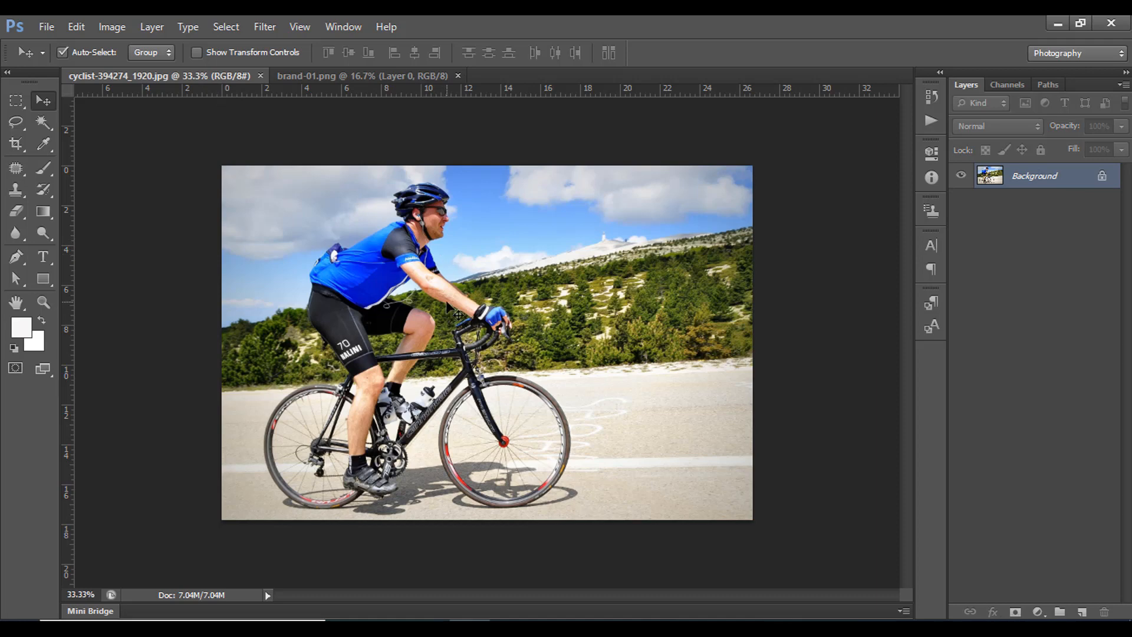
click(397, 76)
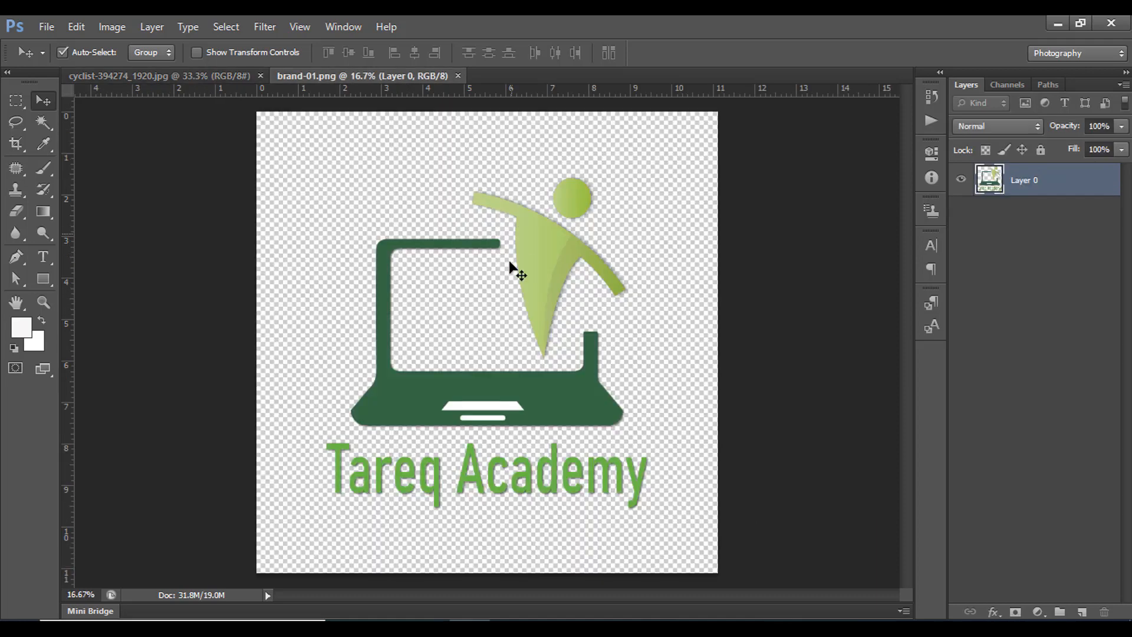
click(175, 80)
Step: Create a new 1250 × 450 pixel document at 72 pixels/inch in RGB Color with a white background
click(47, 27)
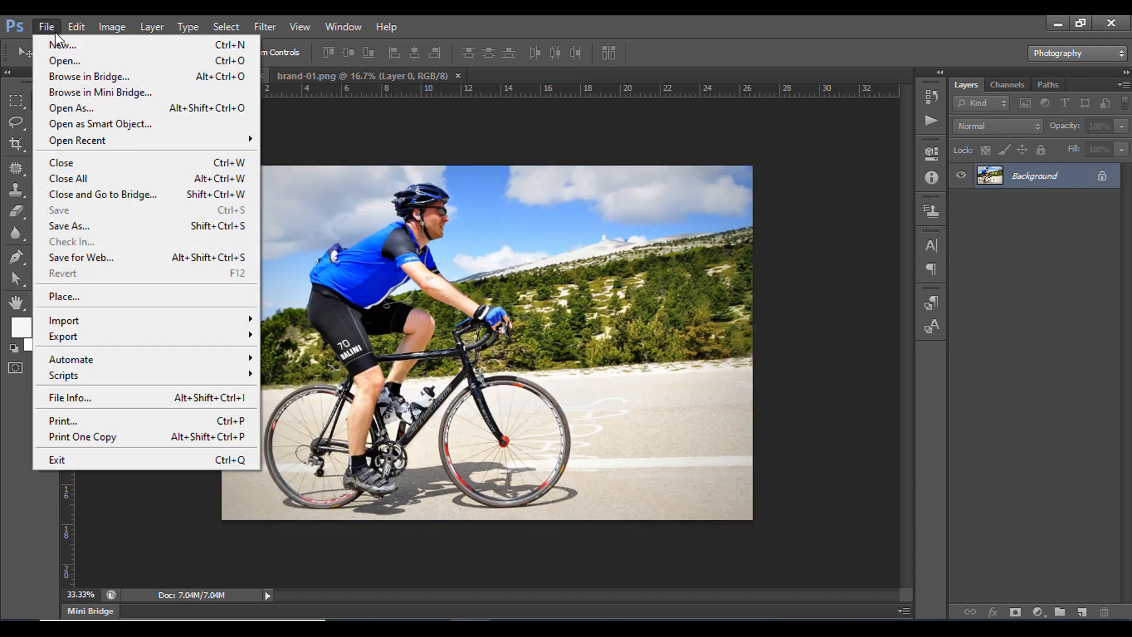
click(59, 45)
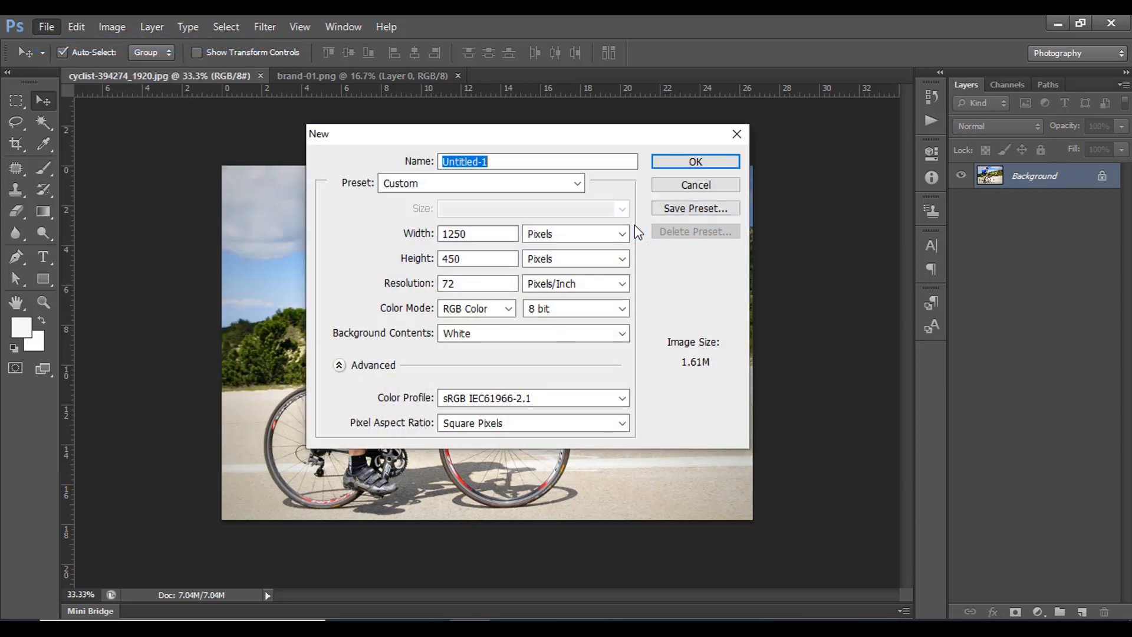
click(493, 233)
click(507, 257)
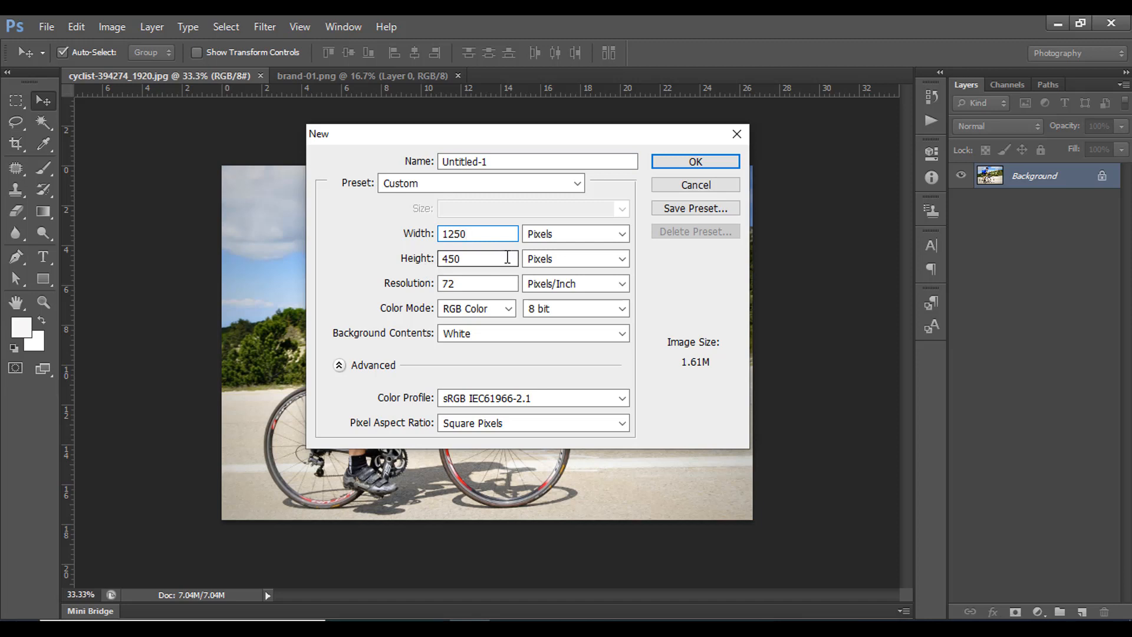
click(479, 285)
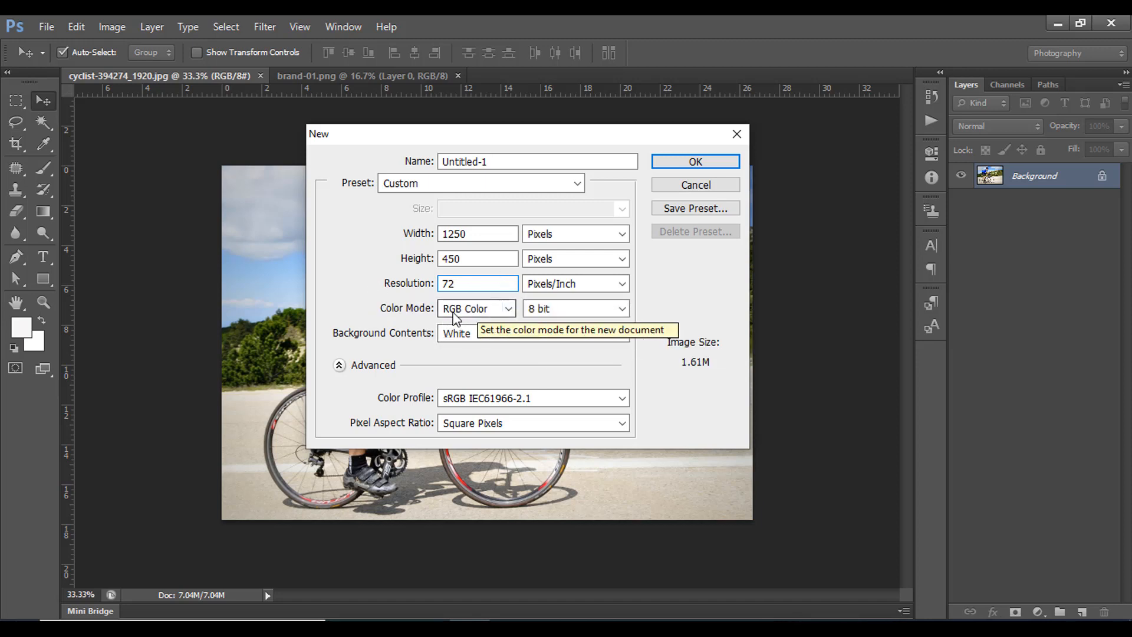
click(487, 308)
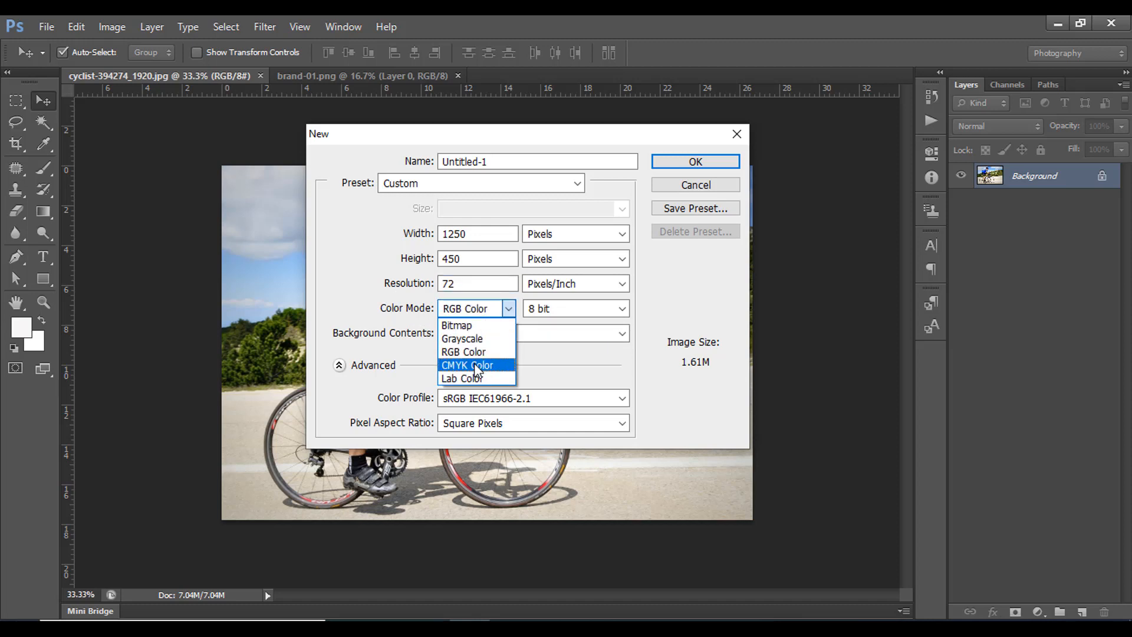
click(484, 352)
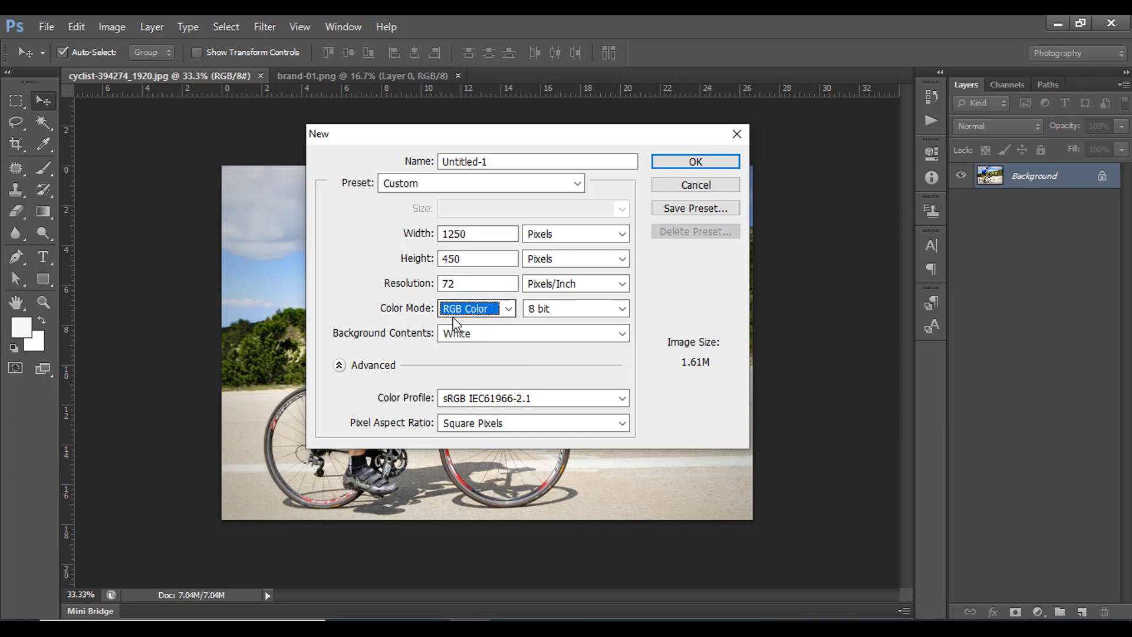
click(697, 161)
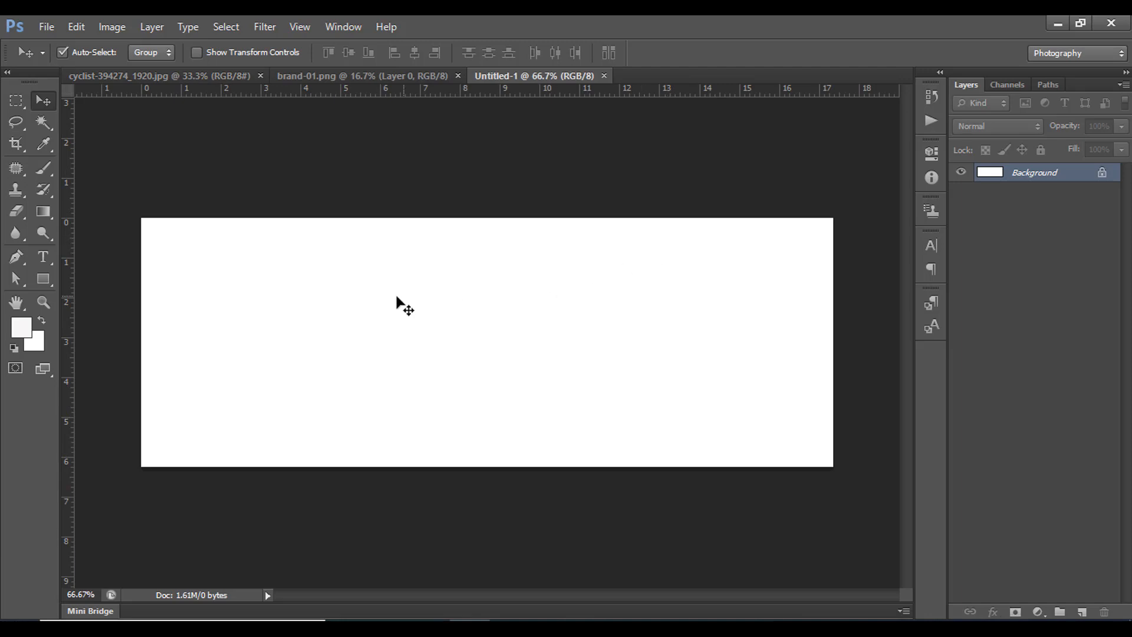
Step: Draw a dark grey (#252424) rectangle about 697 × 492 px from the canvas's upper-left corner, covering slightly more than its left half
scroll(306, 306, up, 1)
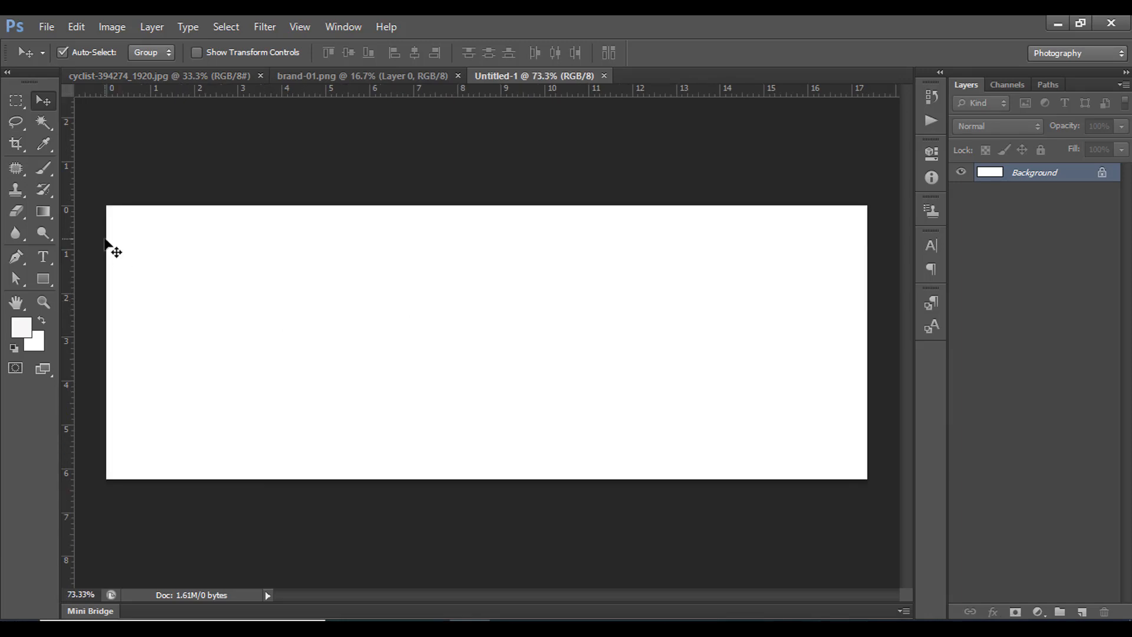
click(43, 279)
right_click(43, 279)
click(110, 281)
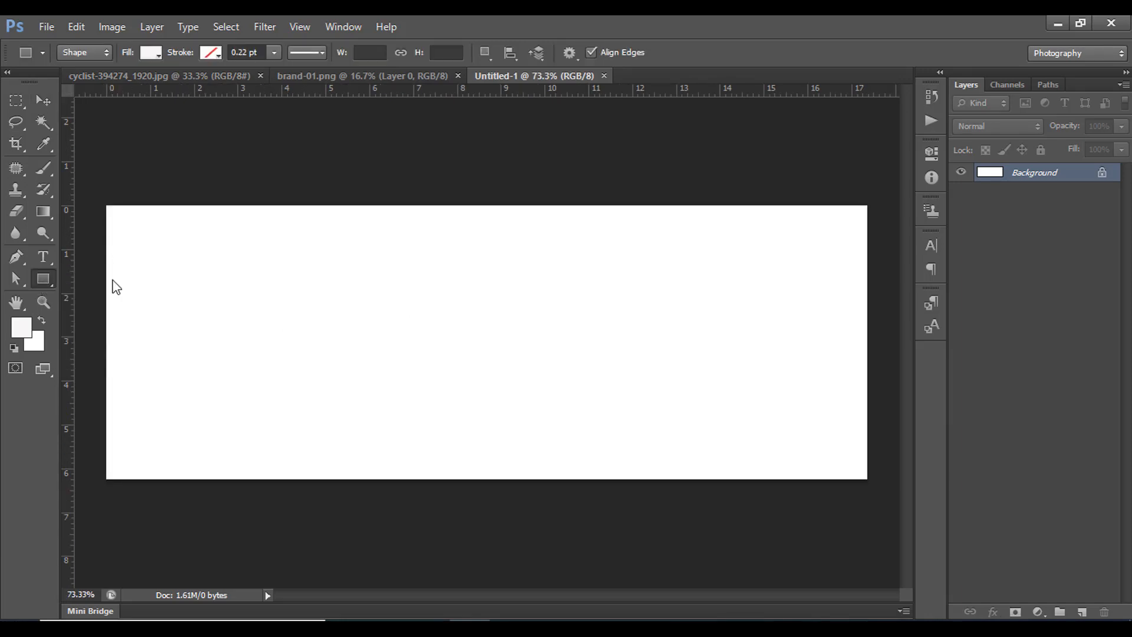
click(157, 50)
click(230, 86)
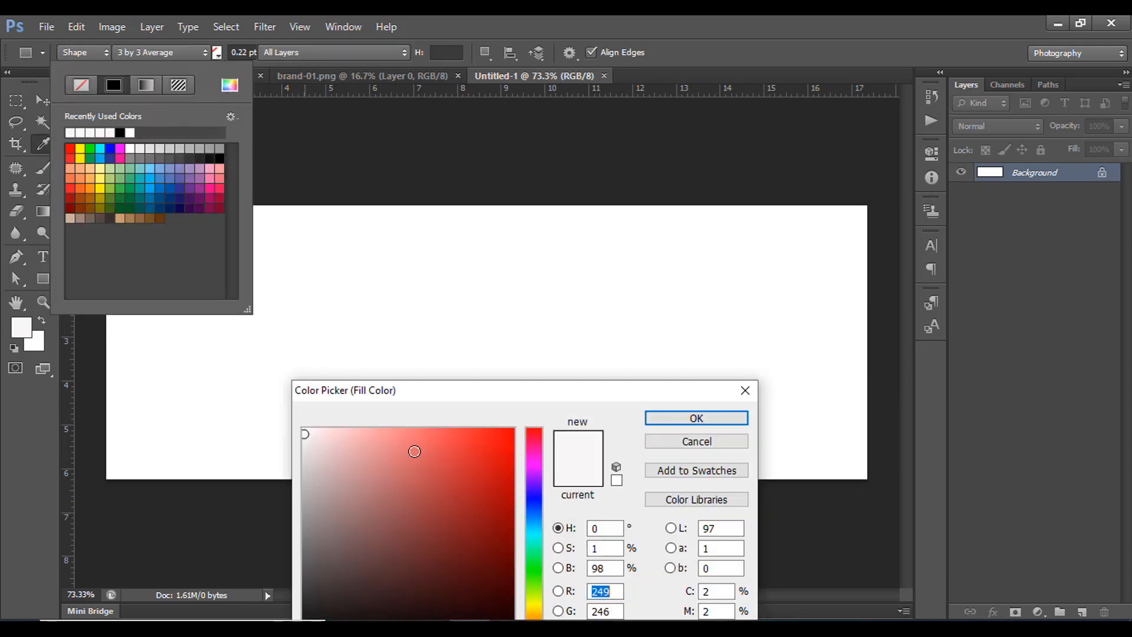
drag(516, 392, 523, 258)
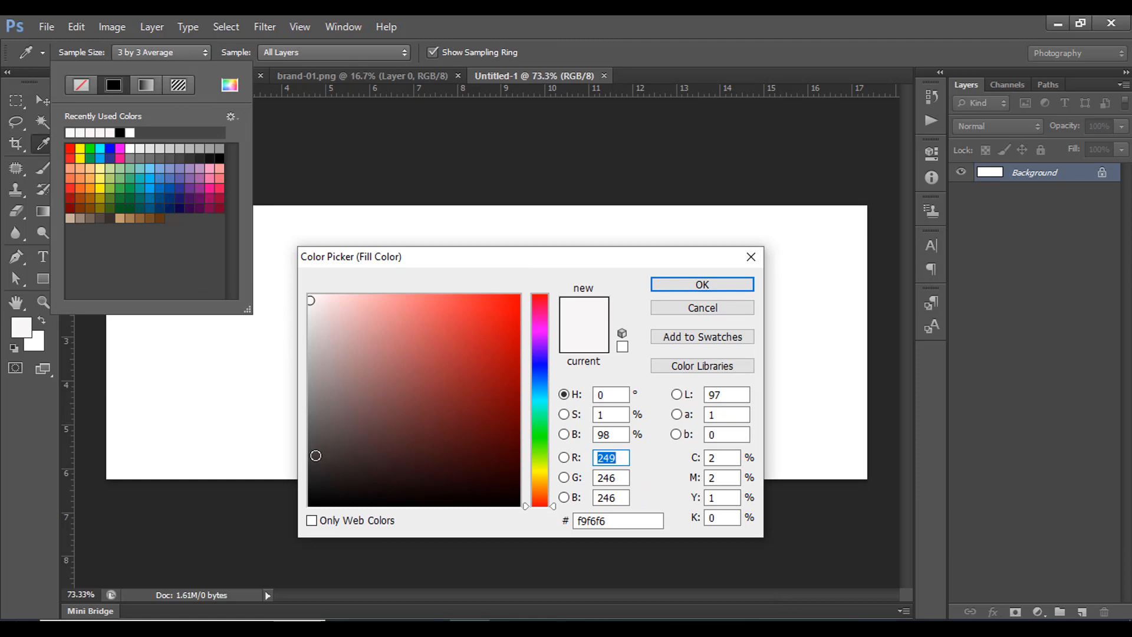
click(313, 466)
key(Return)
drag(105, 205, 526, 501)
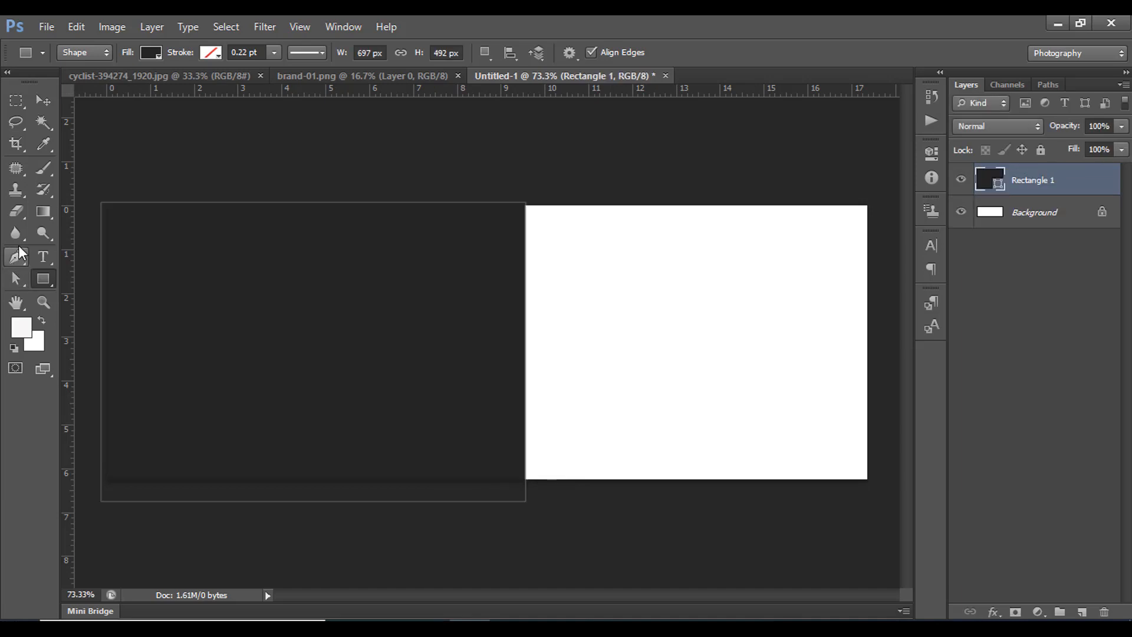
Step: Slant the dark rectangle's right edge by extending its upper-right corner to about 844 px overall width, and nudge the shape left
click(16, 281)
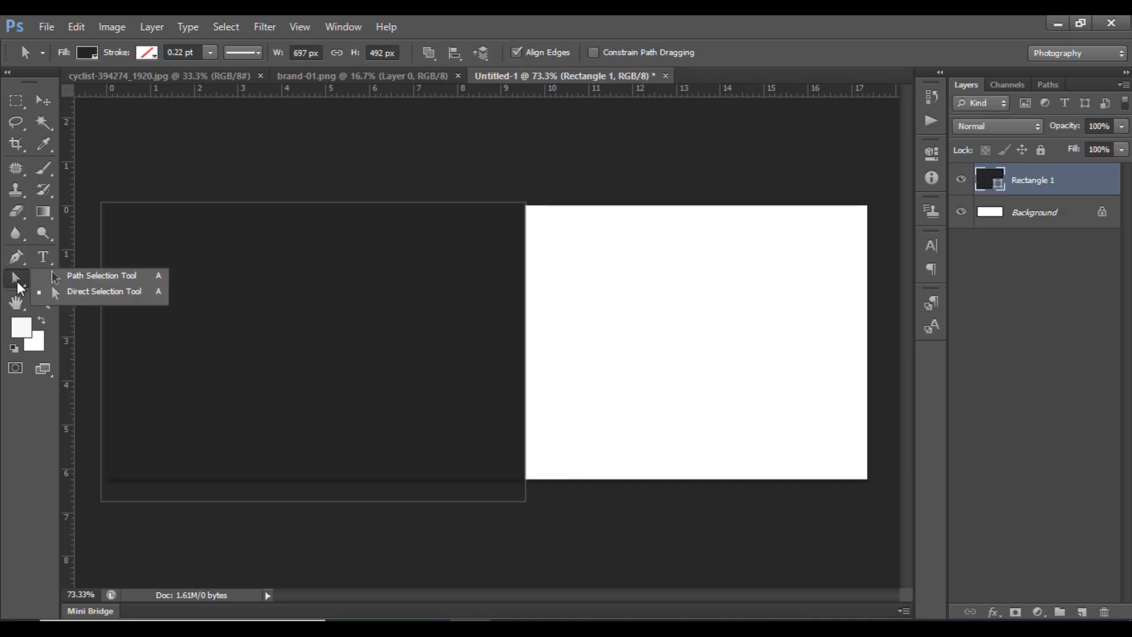
click(93, 295)
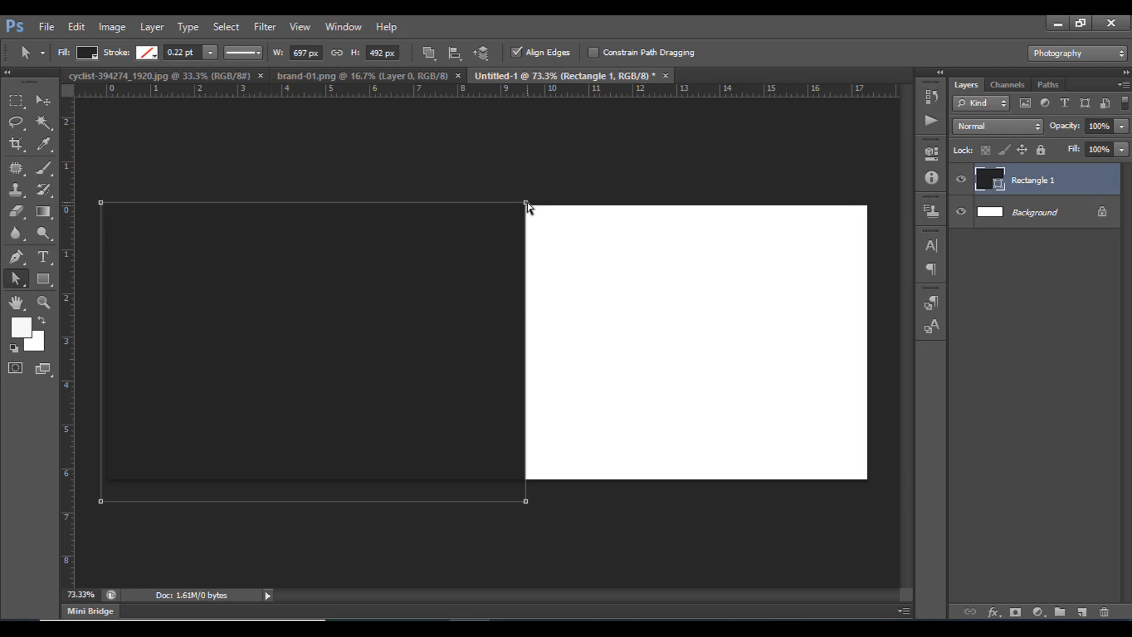
drag(527, 203, 617, 224)
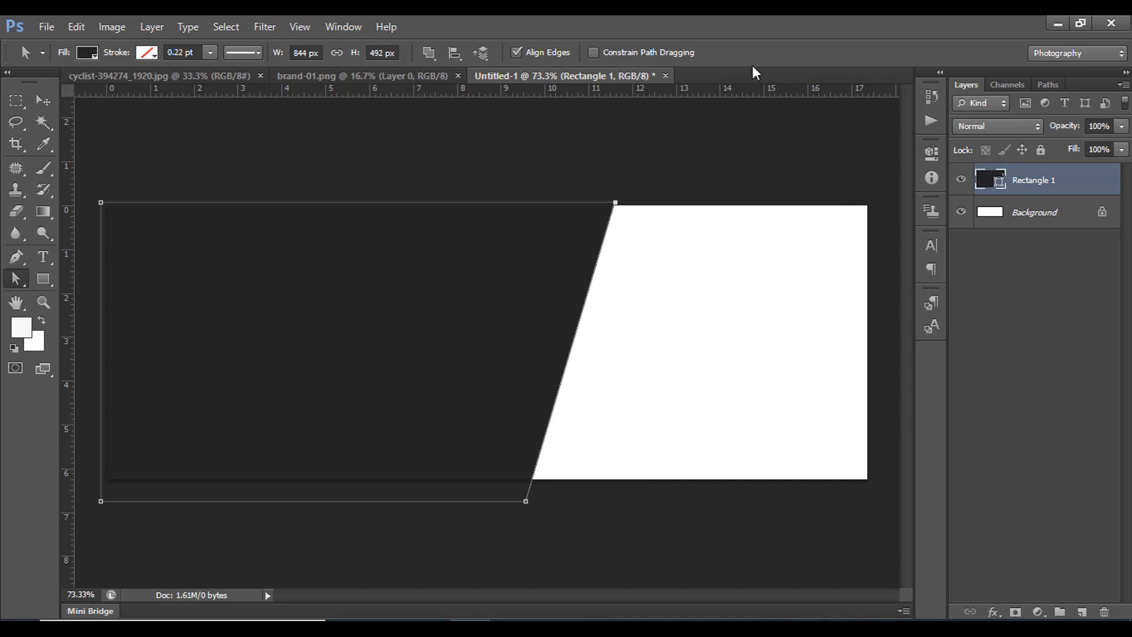
click(38, 110)
mouse_move(251, 307)
mouse_down()
mouse_move(215, 311)
mouse_move(232, 312)
mouse_up()
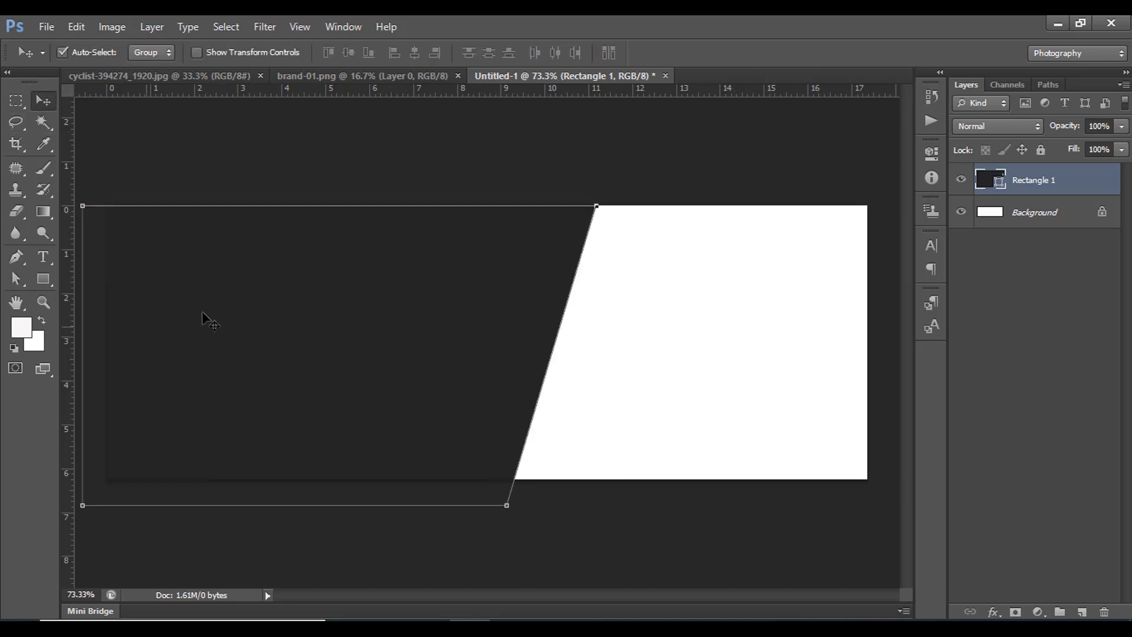
Step: Duplicate the dark shape and recolor the original underneath to bright red #f50808
key(a)
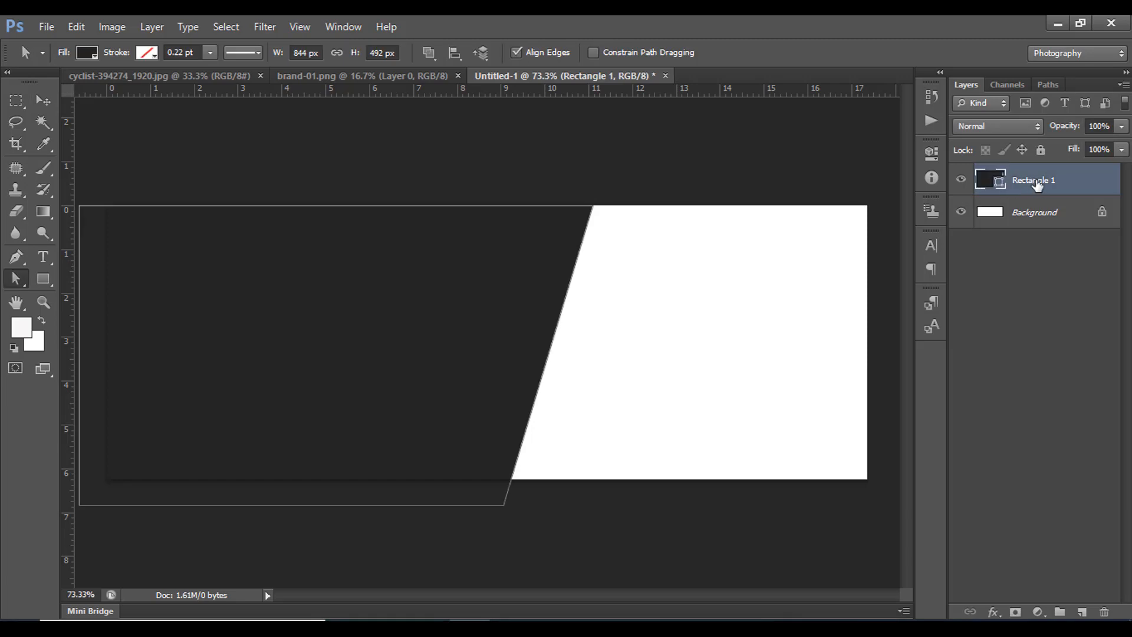
key(ctrl+j)
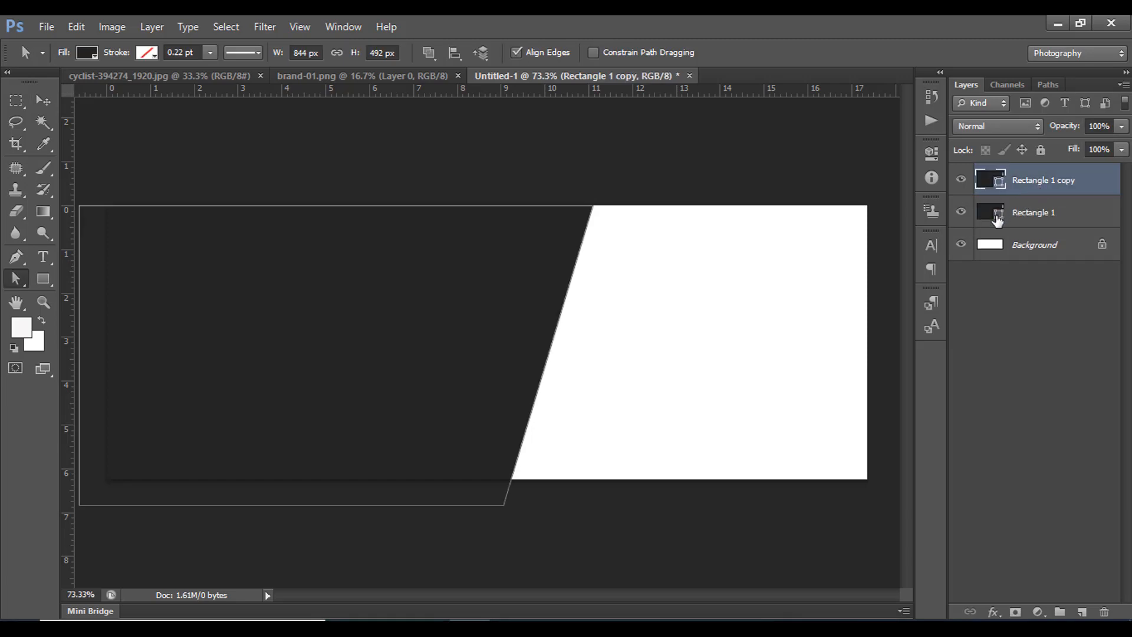
double_click(998, 214)
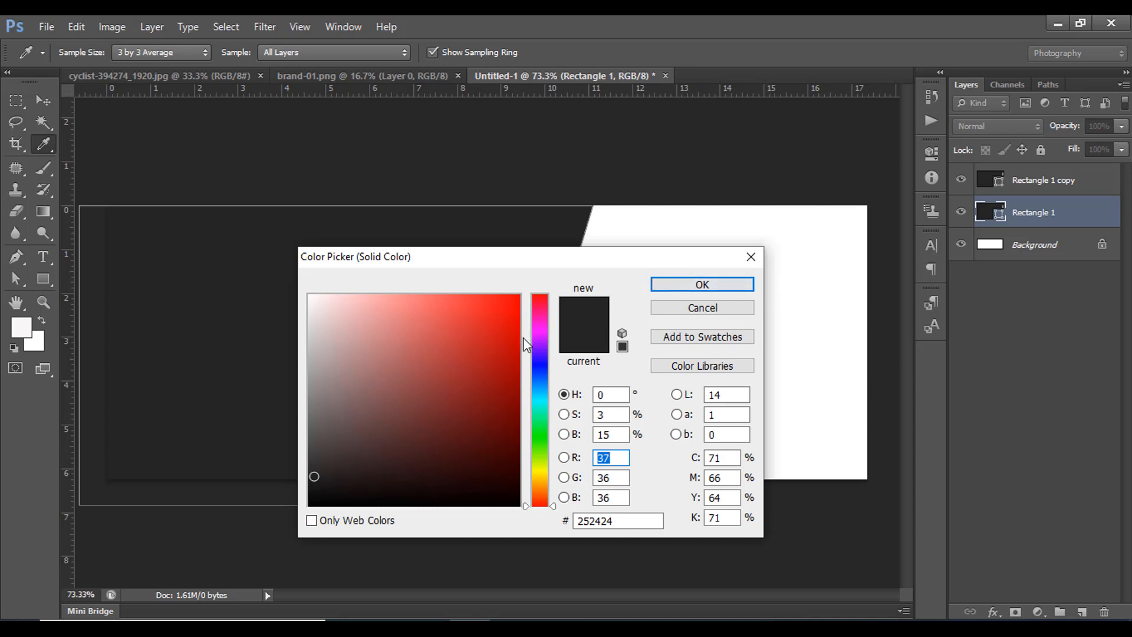
drag(517, 323, 513, 302)
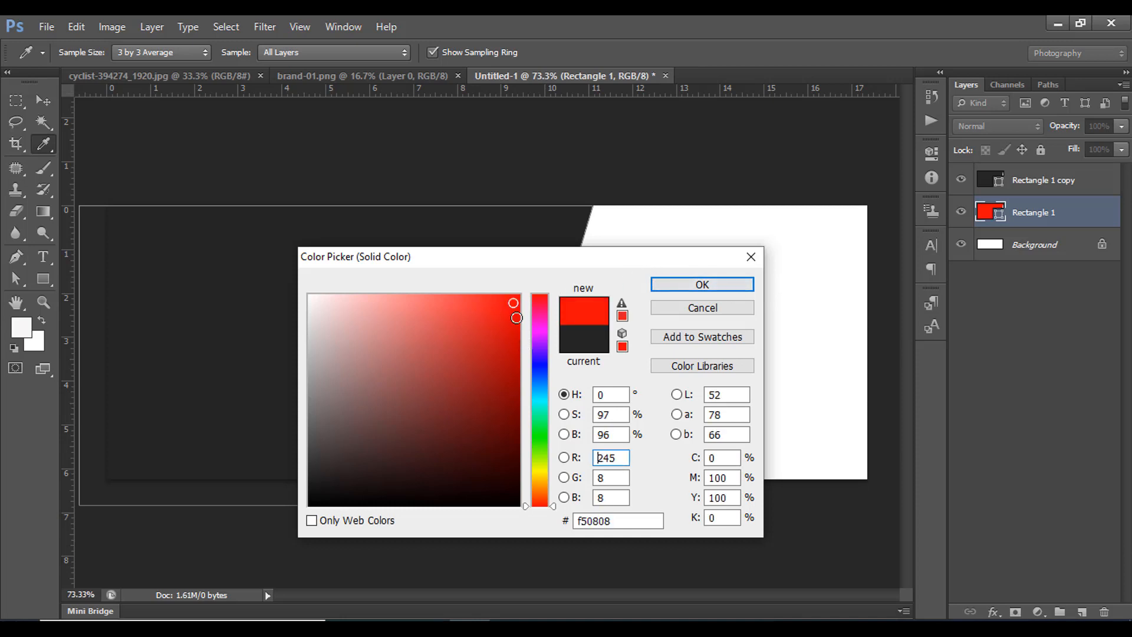
click(712, 289)
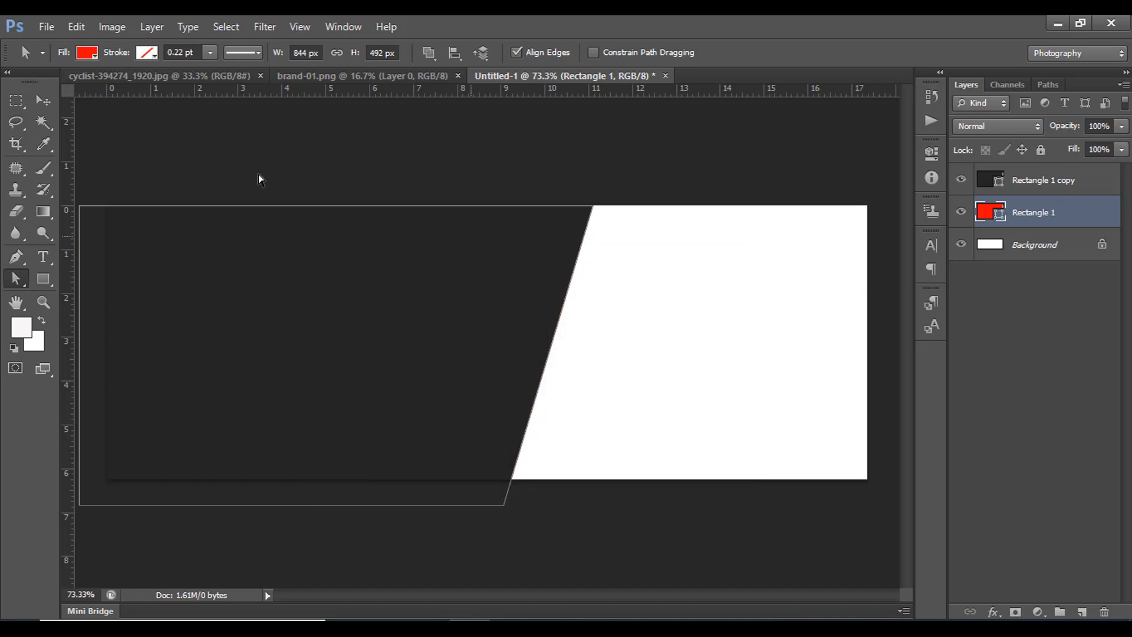
Step: Shift the dark copy left to expose a narrow slanted red strip, and move both shapes slightly further left
click(43, 101)
drag(319, 326, 296, 323)
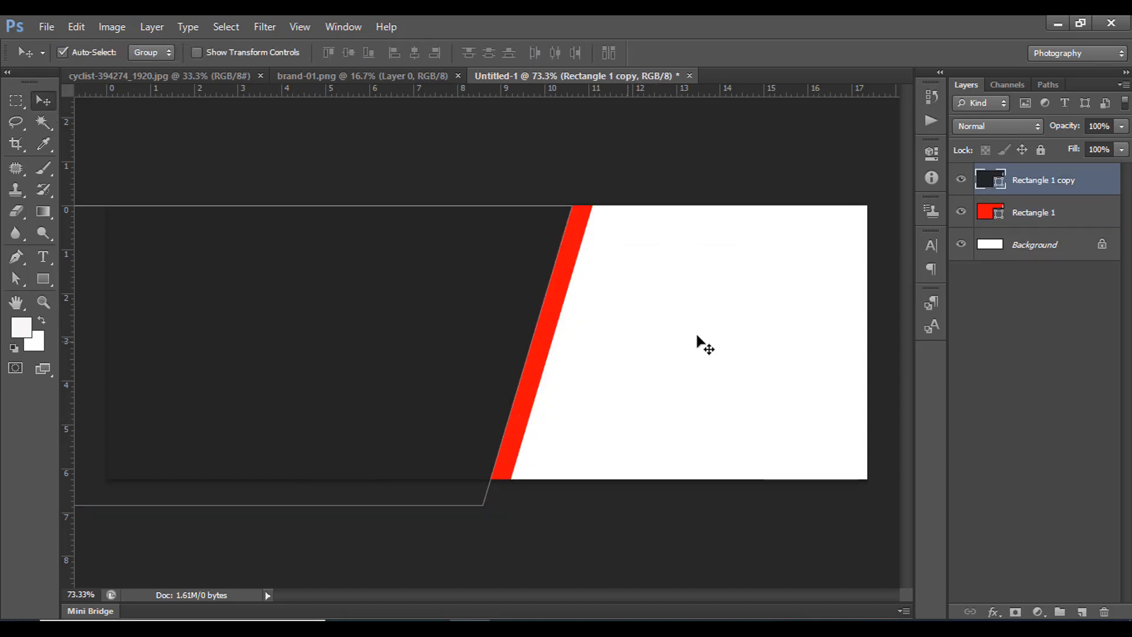
shift+click(1061, 218)
Step: Duplicate the red shape and recolor the copy to a light salmon red
click(1035, 226)
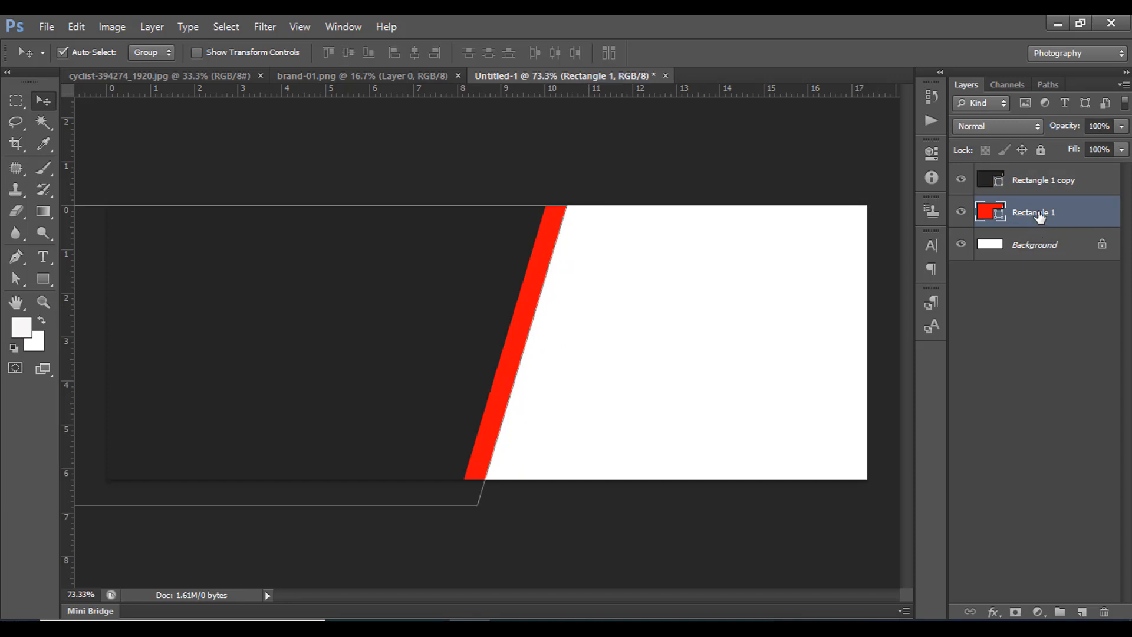
key(ctrl+j)
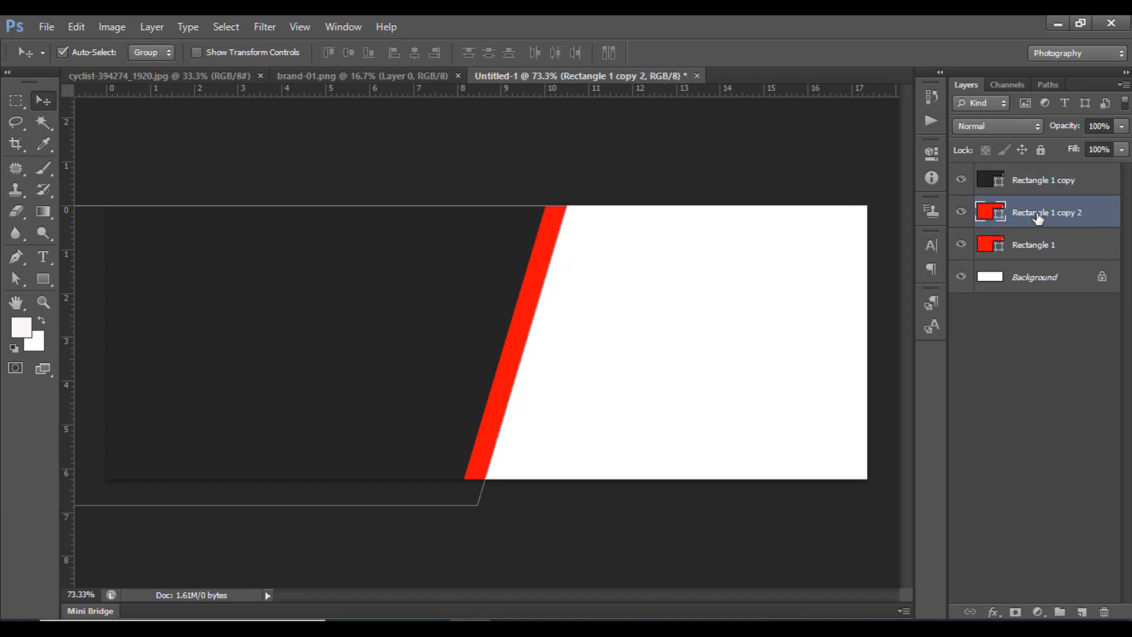
double_click(999, 215)
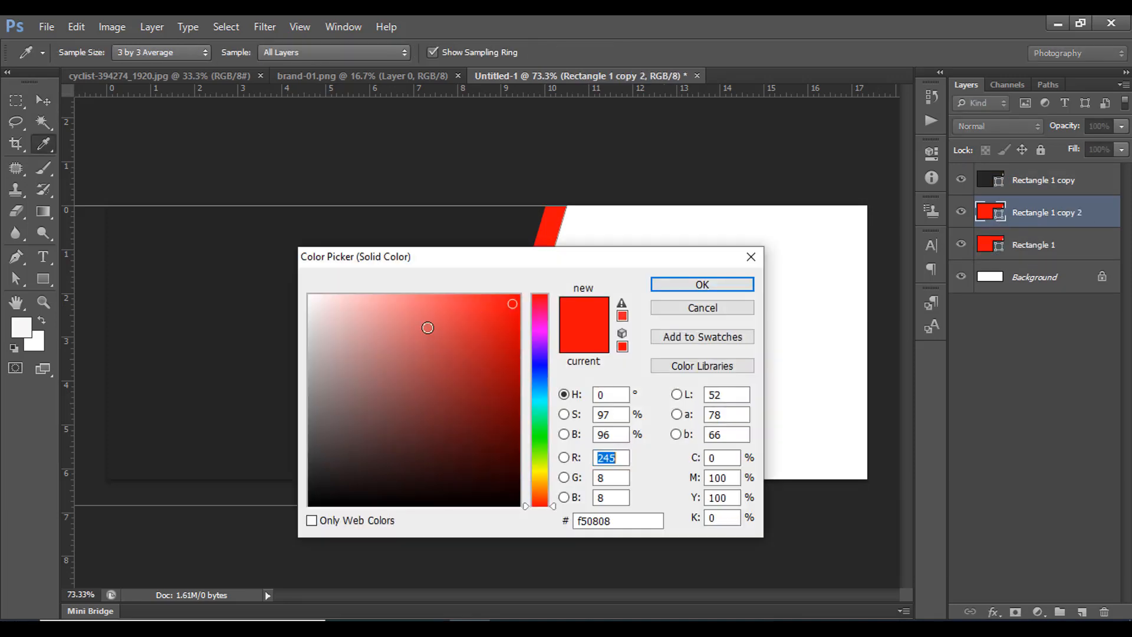
click(411, 302)
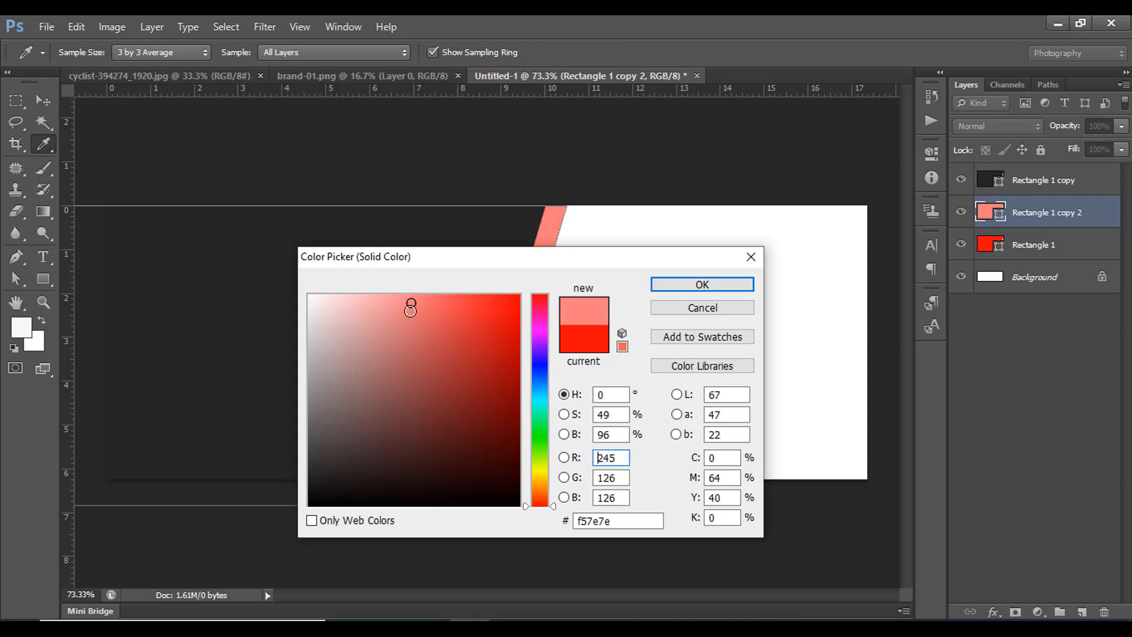
click(433, 303)
click(725, 287)
key(v)
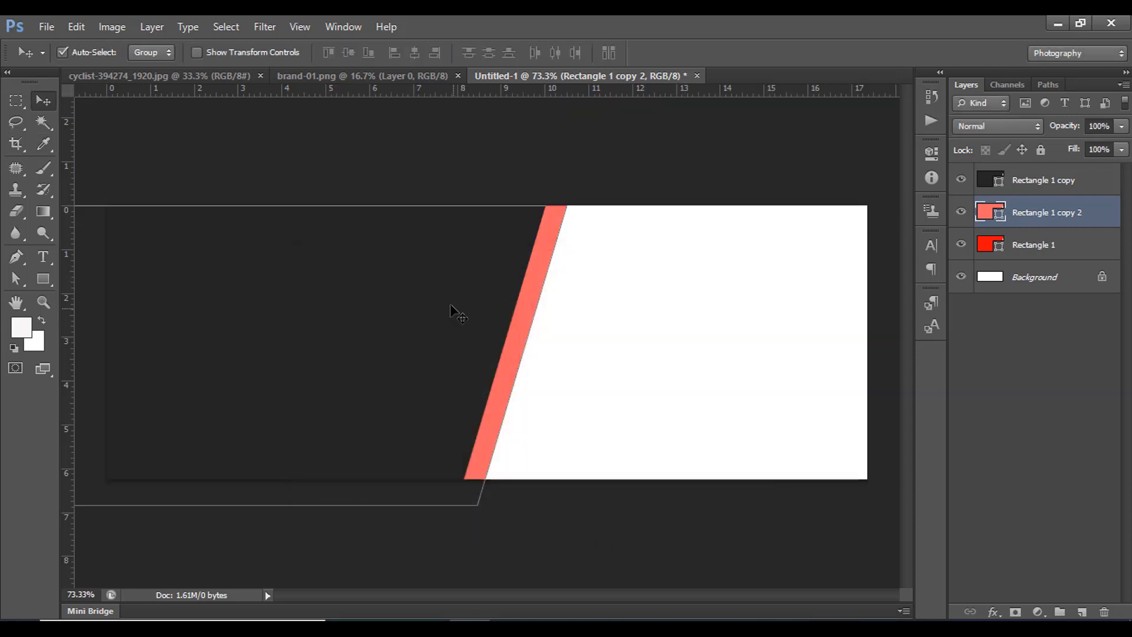
click(449, 319)
drag(449, 318, 441, 348)
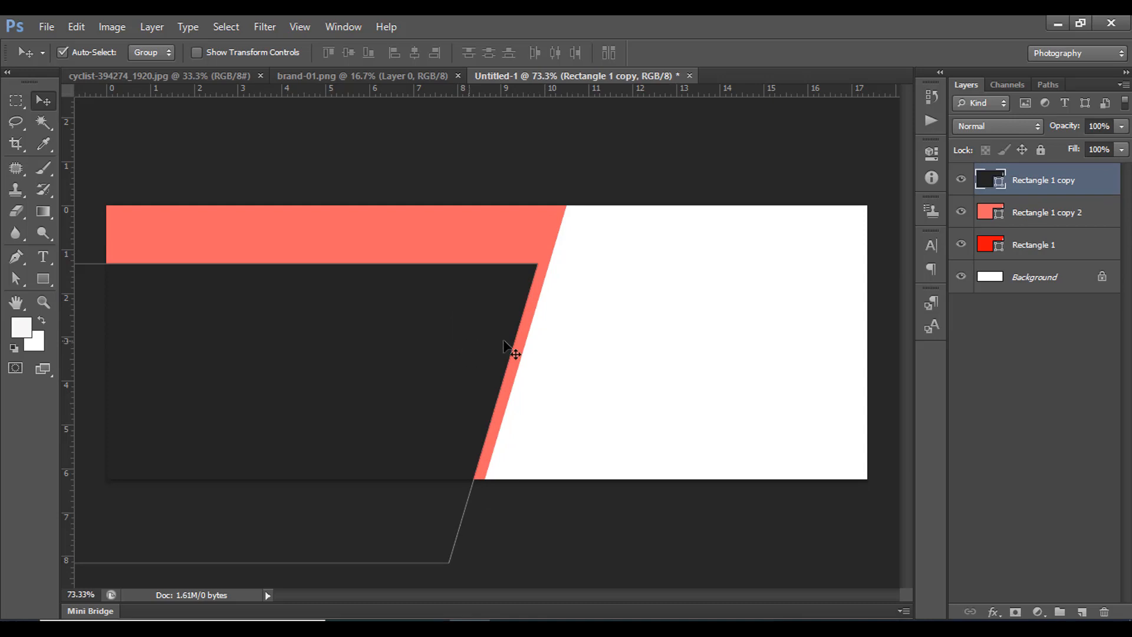
key(ctrl+z)
Step: Move the salmon shape down and left so it forms a thin accent stripe along the lower part of the red strip
drag(537, 305, 501, 394)
click(645, 189)
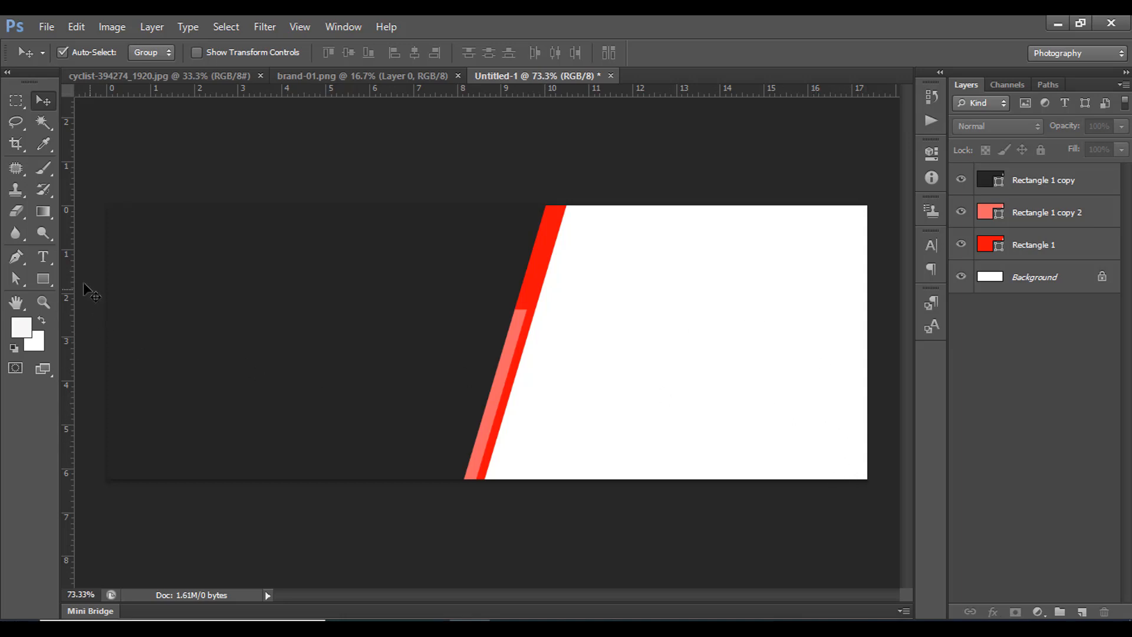
Step: Draw a tall narrow rectangle at the canvas's lower-right corner and rotate it 16.67°
click(46, 279)
drag(820, 373, 869, 504)
key(ctrl+t)
click(866, 506)
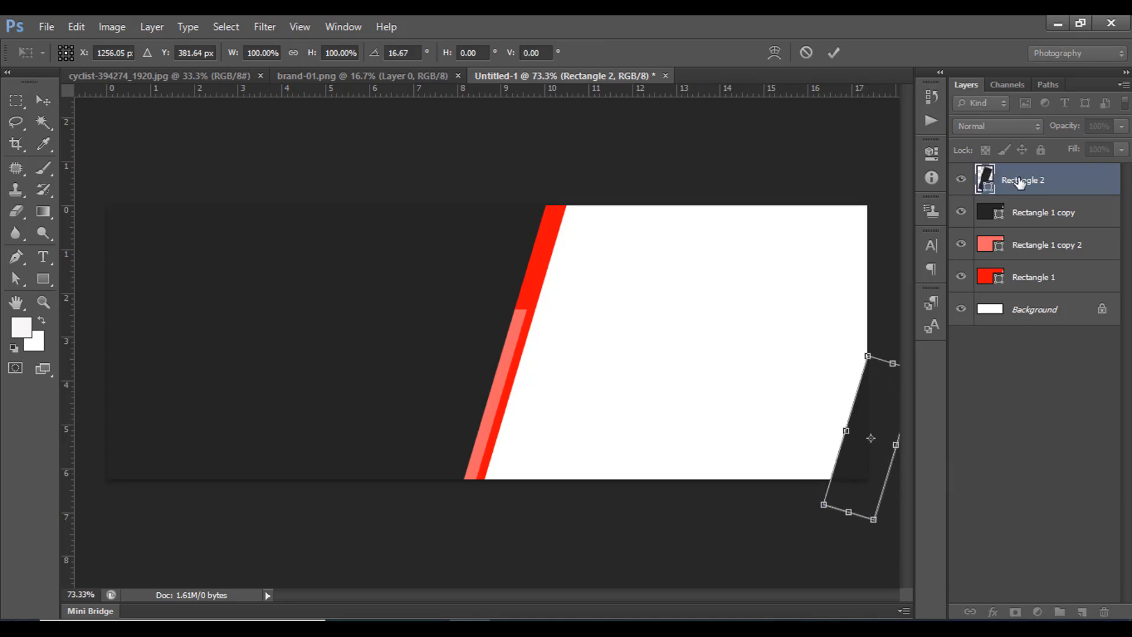
key(Return)
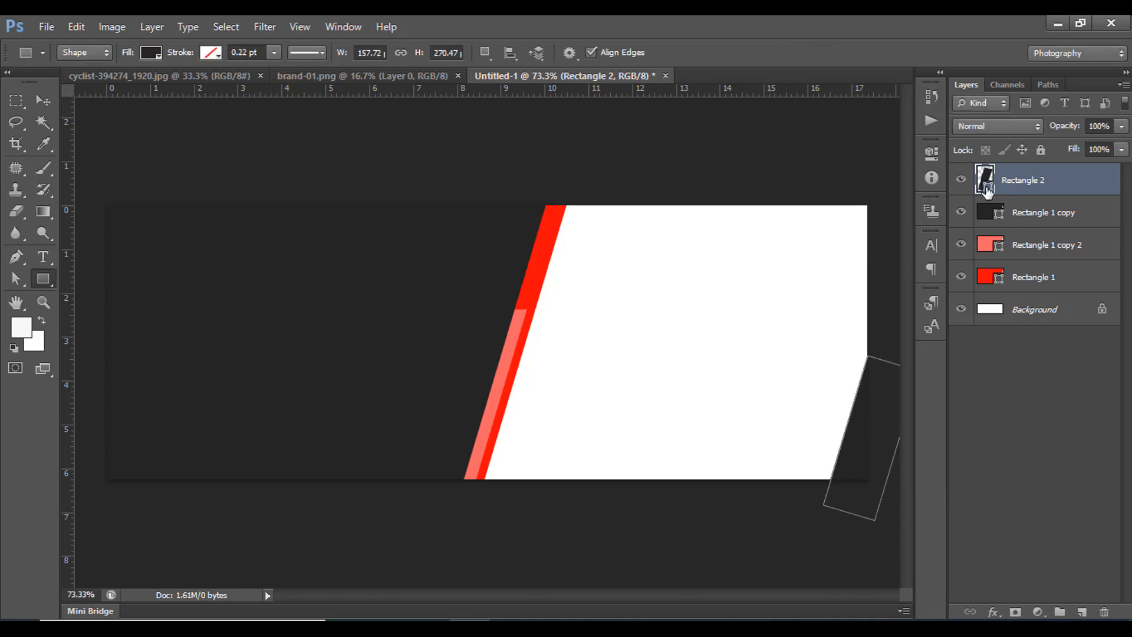
Step: Recolor the rotated corner rectangle to #f50808, sampled from the slanted red strip
key(i)
double_click(985, 189)
click(556, 225)
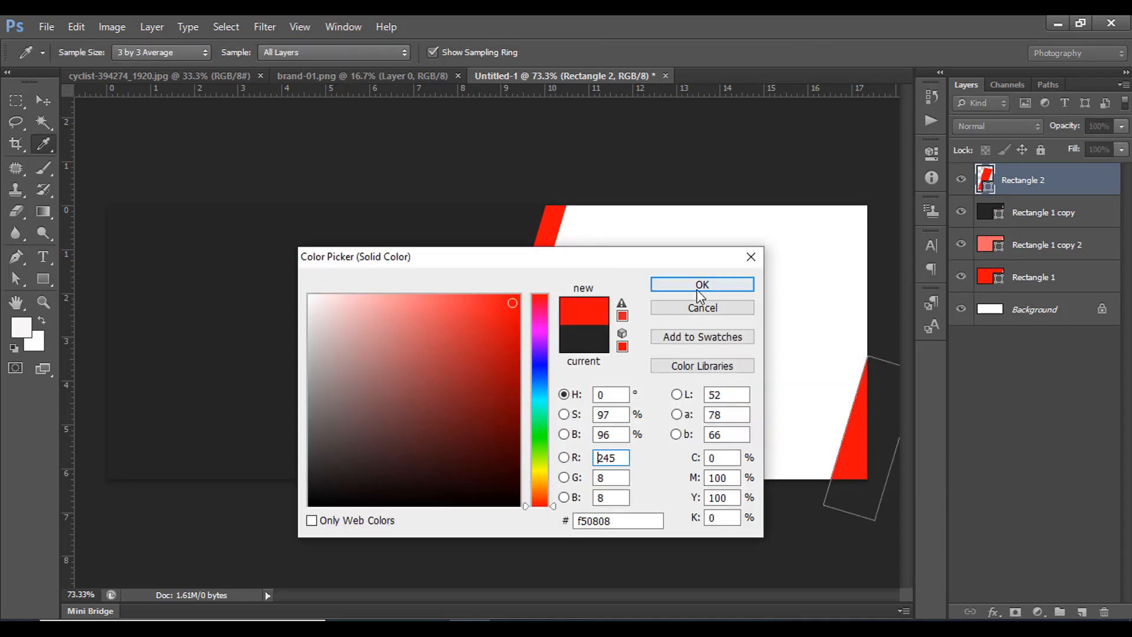
click(702, 286)
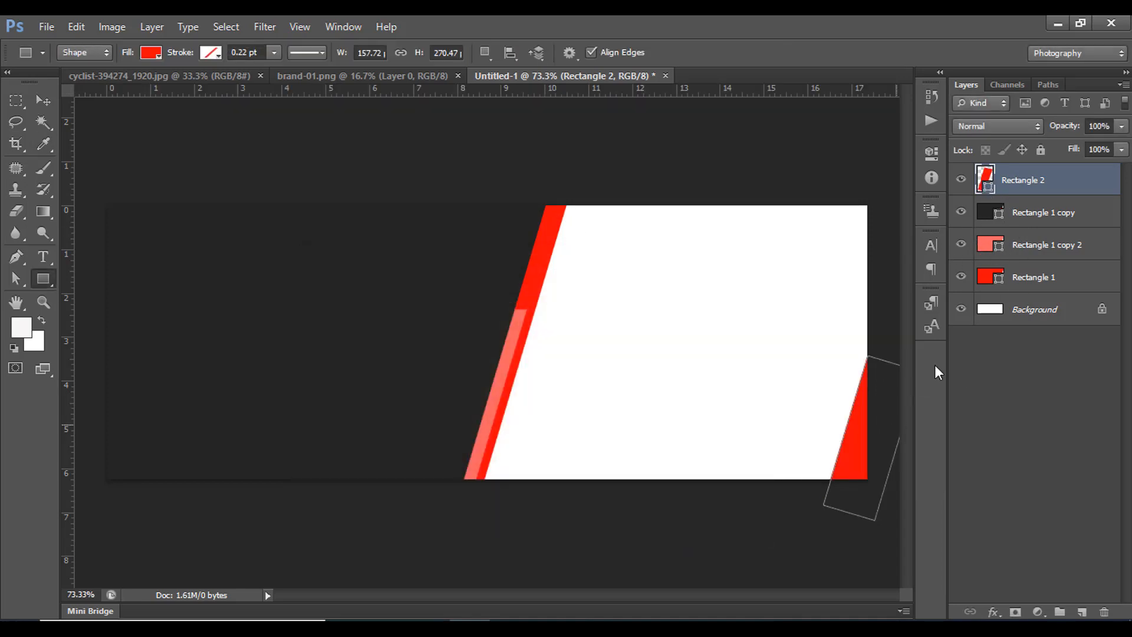
Step: Draw a 92 × 337 px rectangle beside the red corner wedge, rotate it 18.24° and shift it so it covers the wedge
ctrl+click(998, 210)
key(ctrl+d)
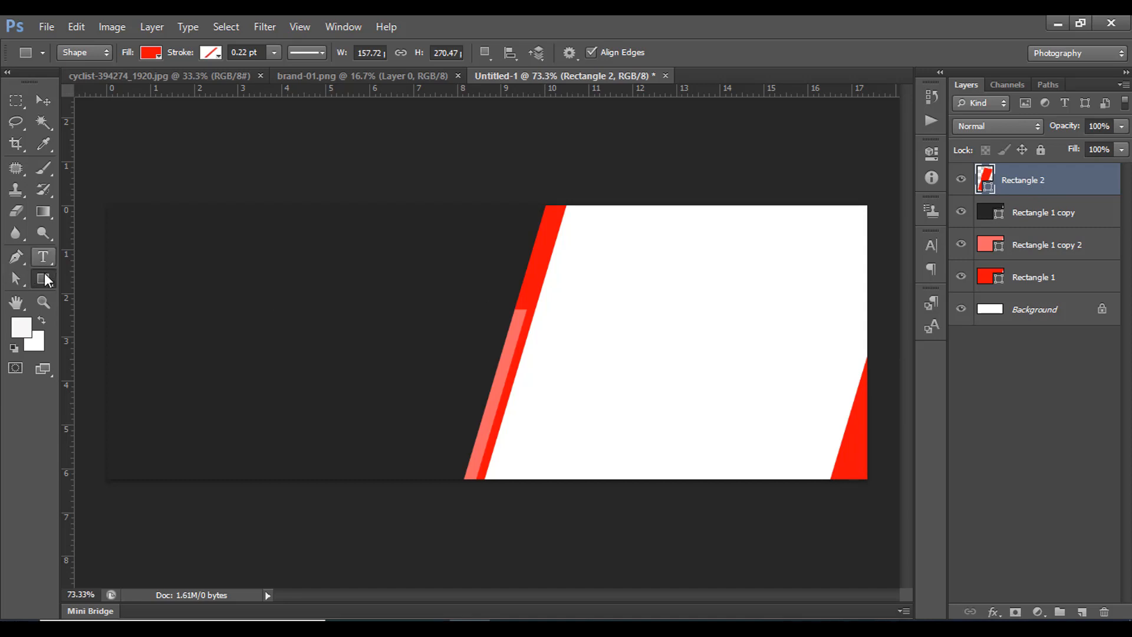
drag(782, 334, 837, 538)
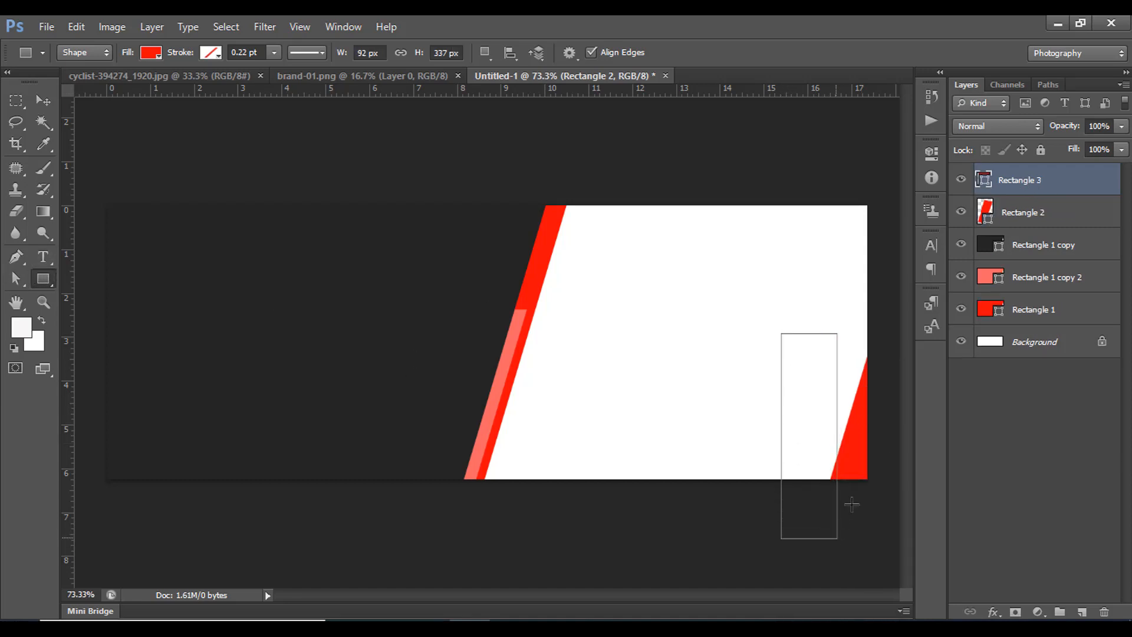
key(ctrl+t)
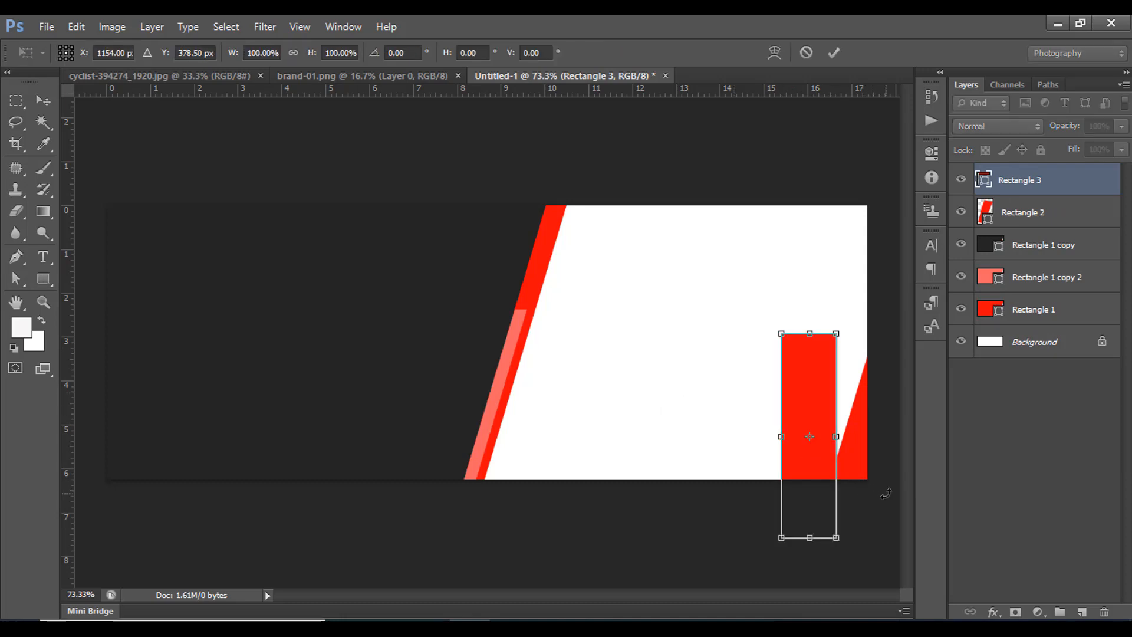
drag(876, 490, 864, 516)
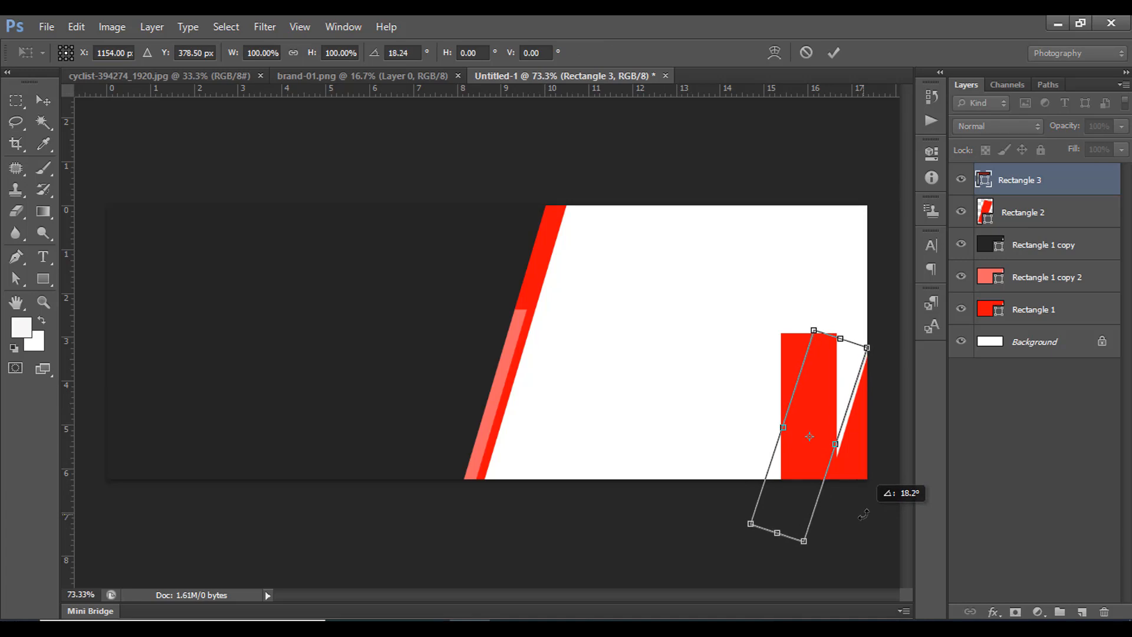
drag(800, 501, 847, 492)
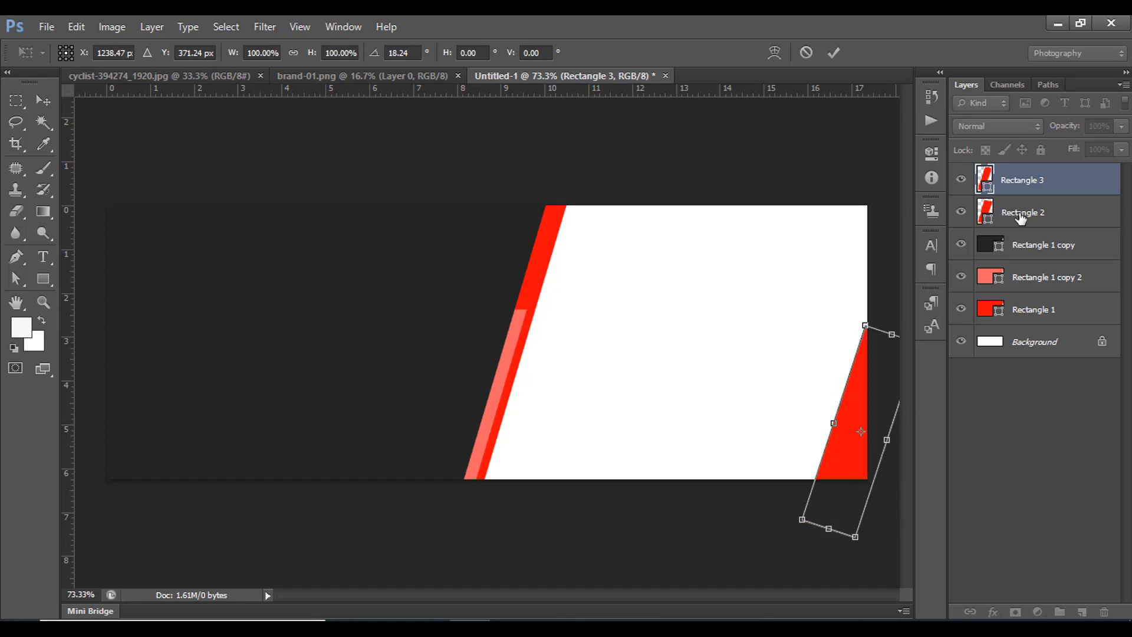
key(Return)
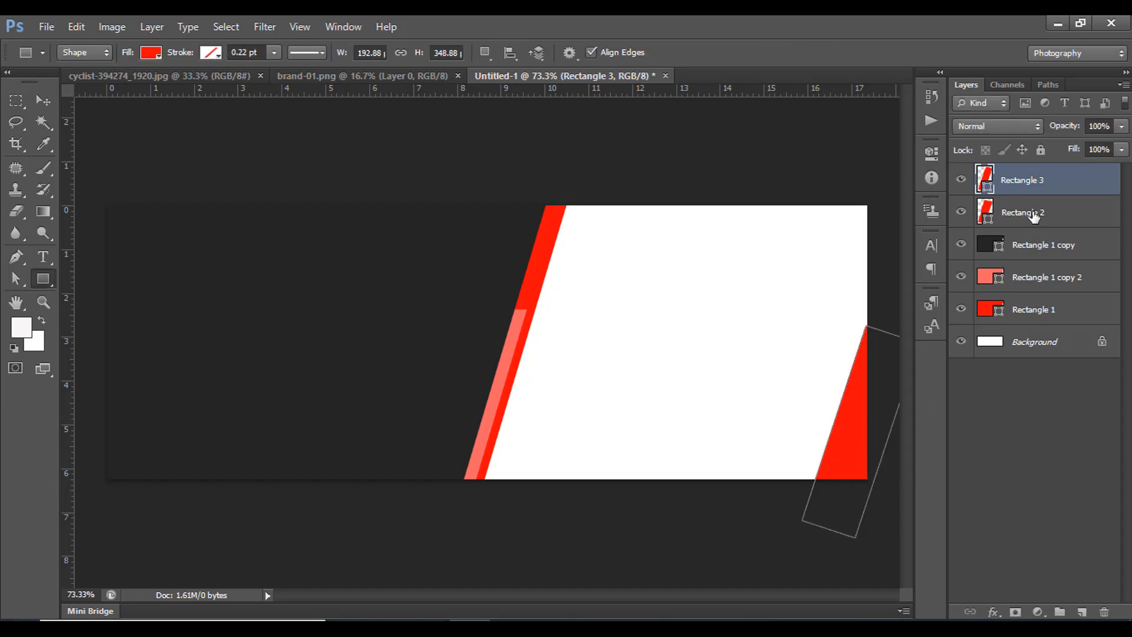
Step: Place the new corner rectangle beneath Rectangle 2 and recolor it salmon, sampled from the accent stripe
drag(1032, 169, 1020, 218)
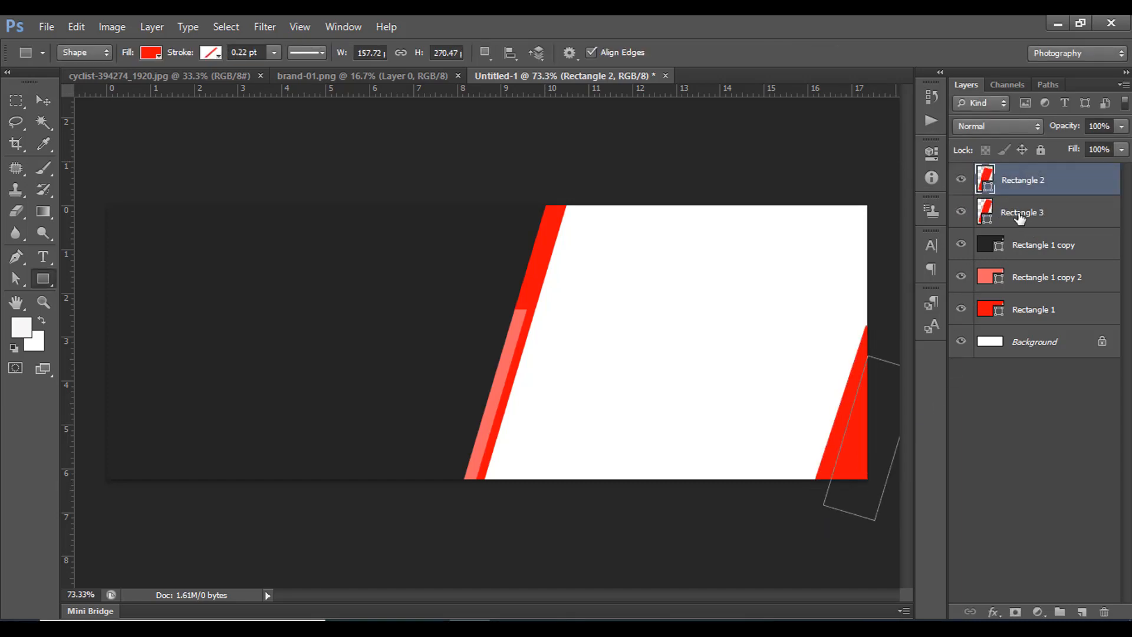
double_click(986, 217)
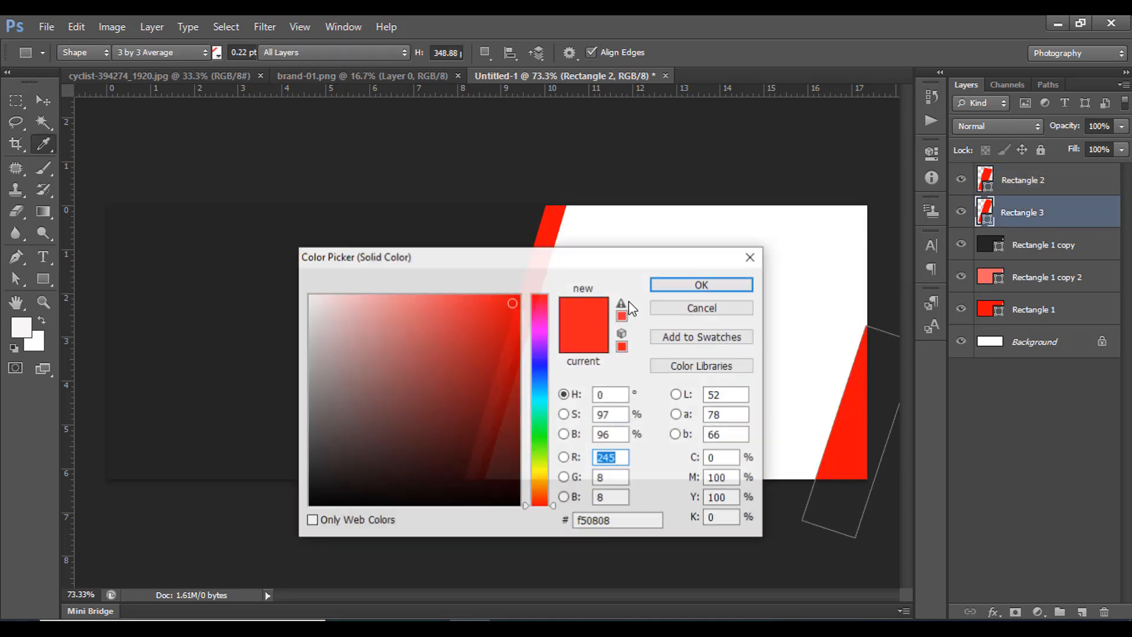
drag(578, 264, 596, 413)
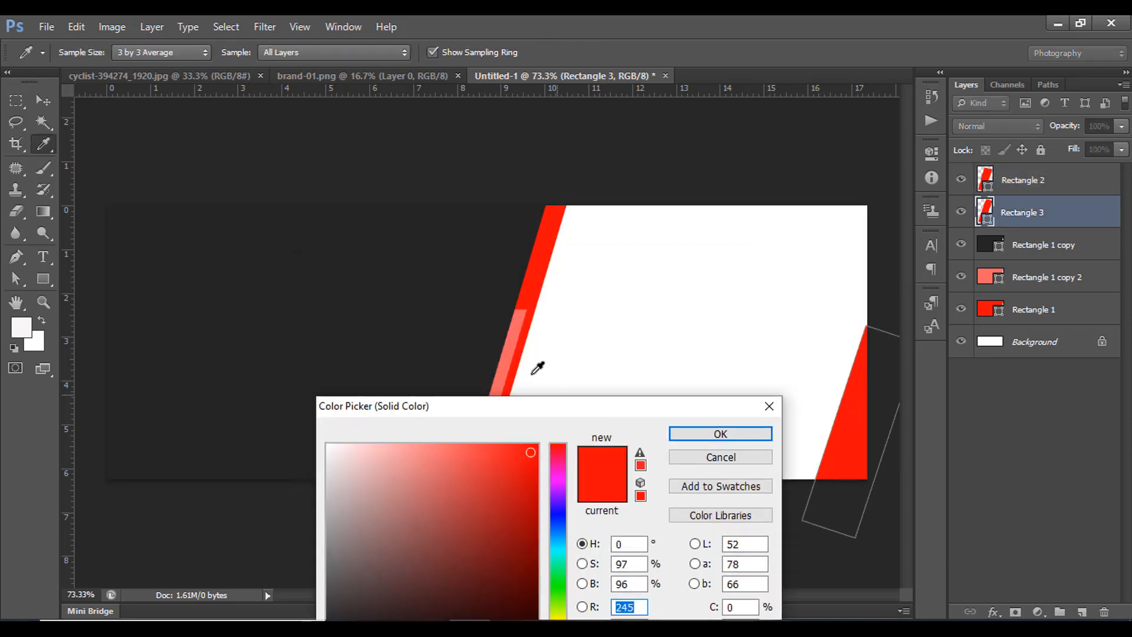
click(518, 330)
key(Return)
click(319, 172)
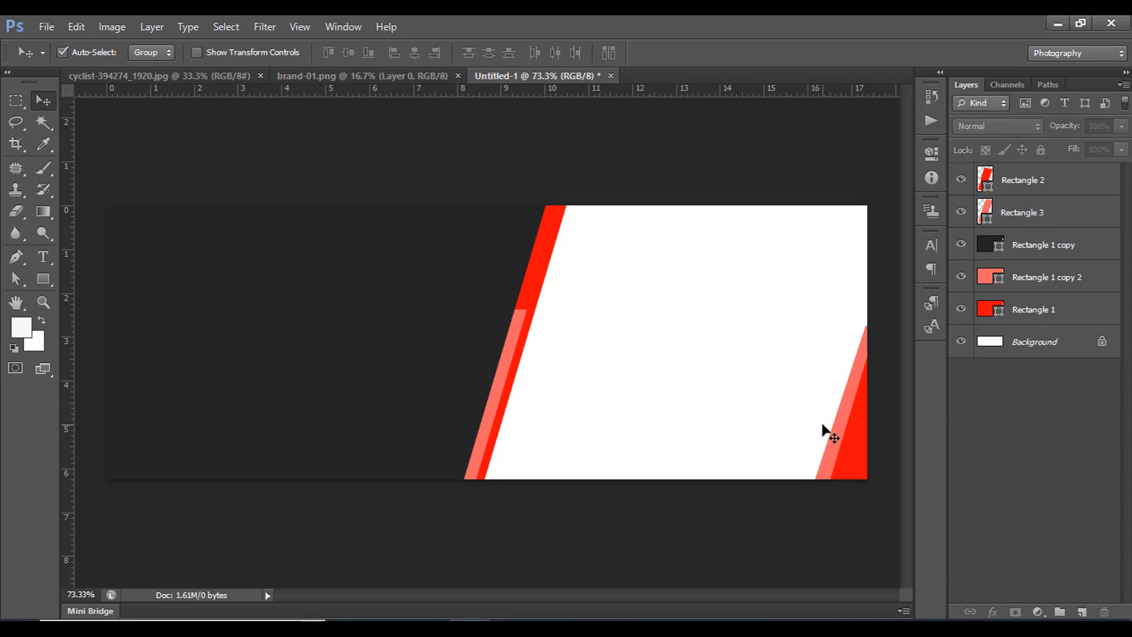
click(851, 380)
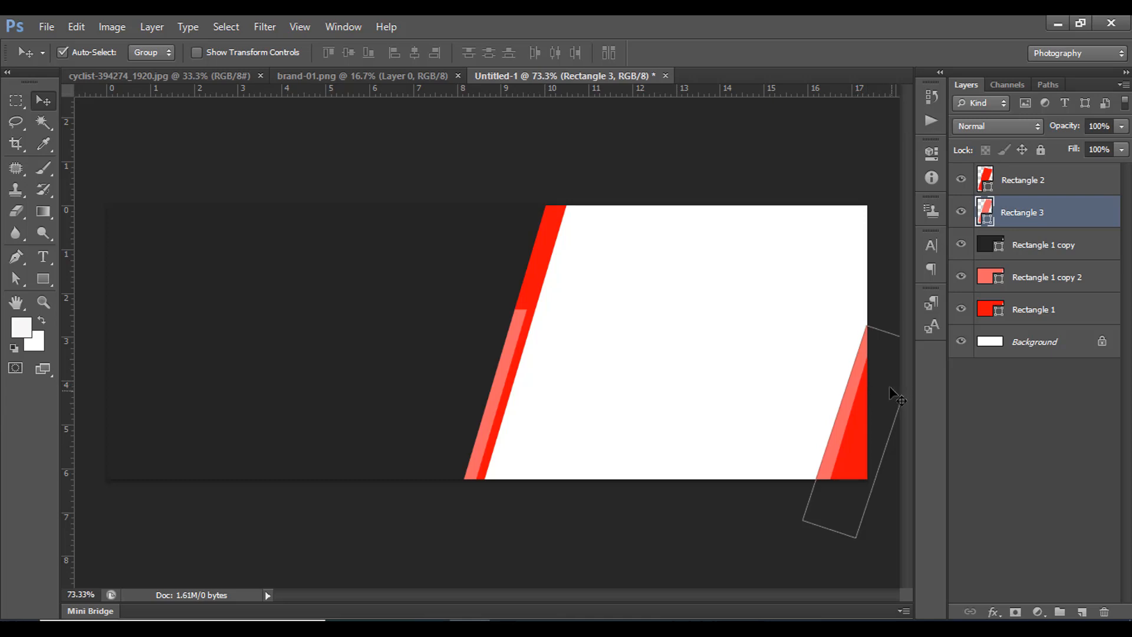
Step: Bring the cyclist photo into the banner document and scale it to about 34%, positioned over the canvas's white area
key(ctrl+Tab)
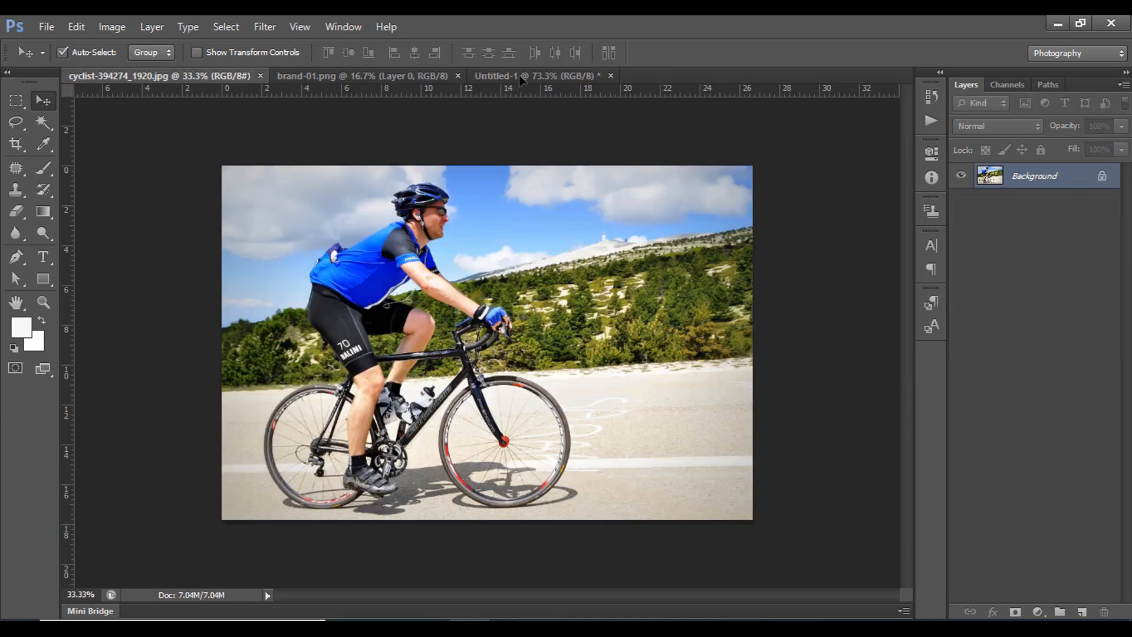
drag(522, 79, 672, 385)
key(ctrl+t)
key(ctrl+minus)
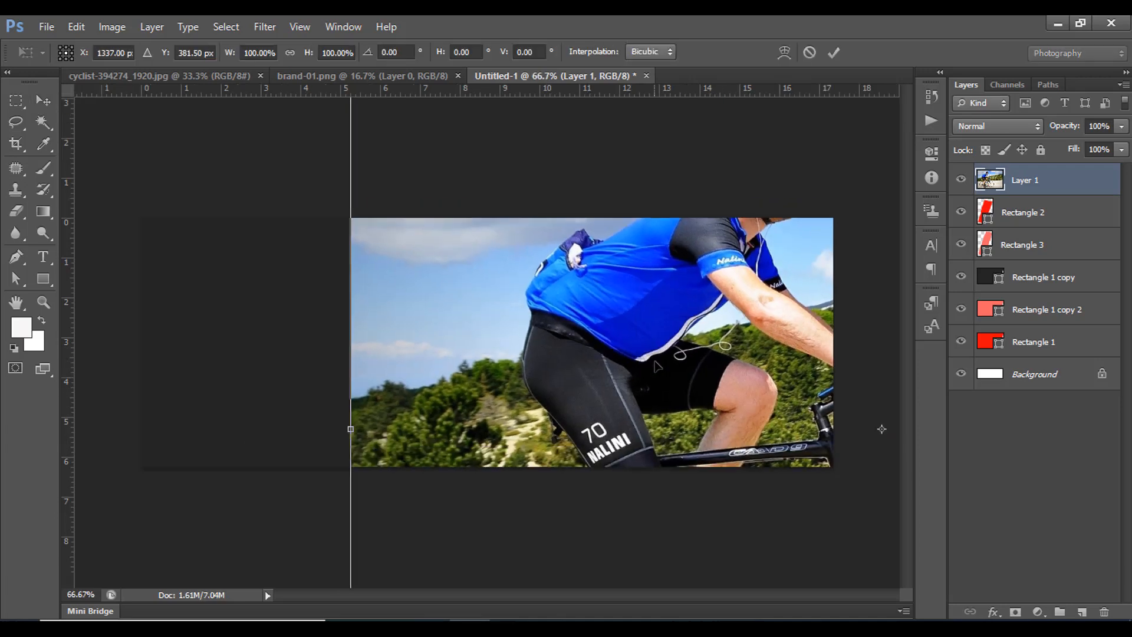
scroll(658, 366, down, 5)
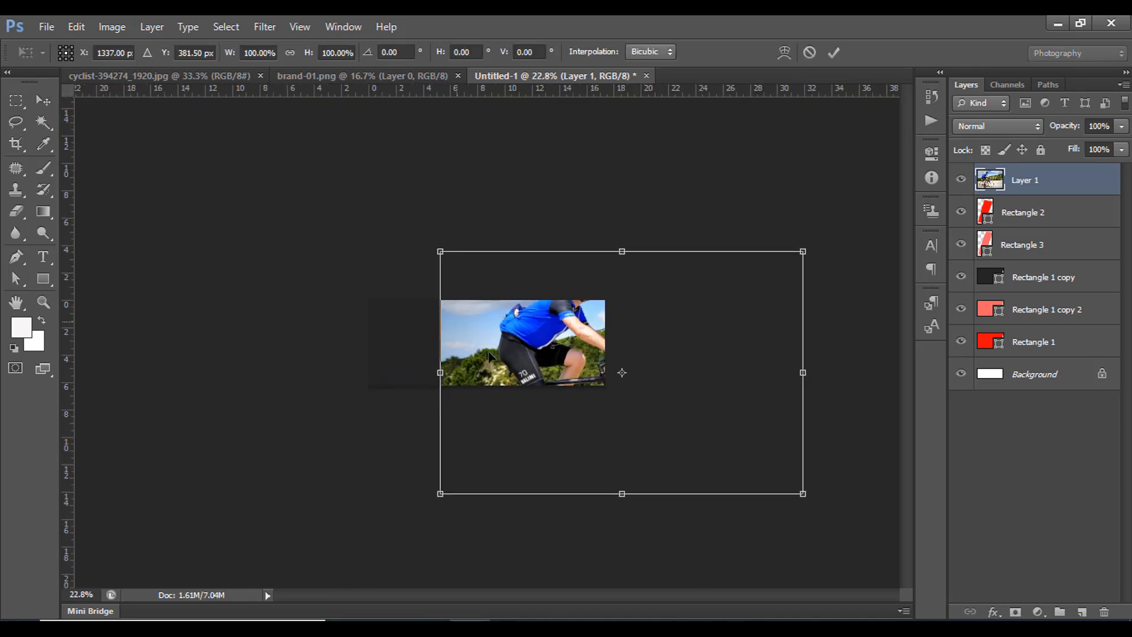
drag(809, 497, 683, 411)
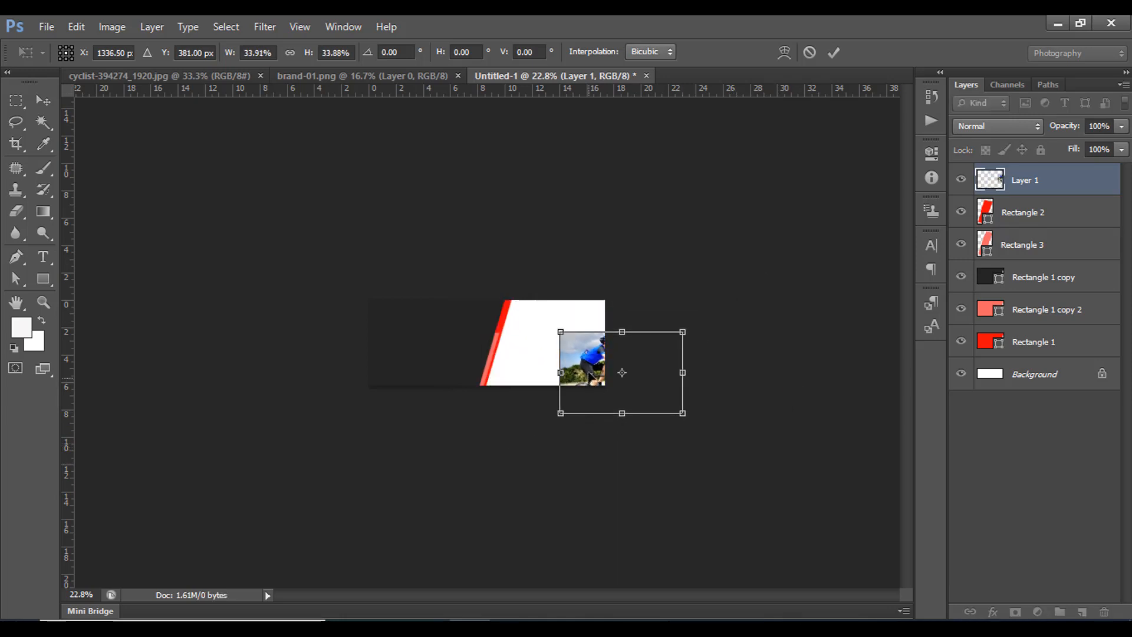
drag(584, 370, 503, 334)
click(833, 53)
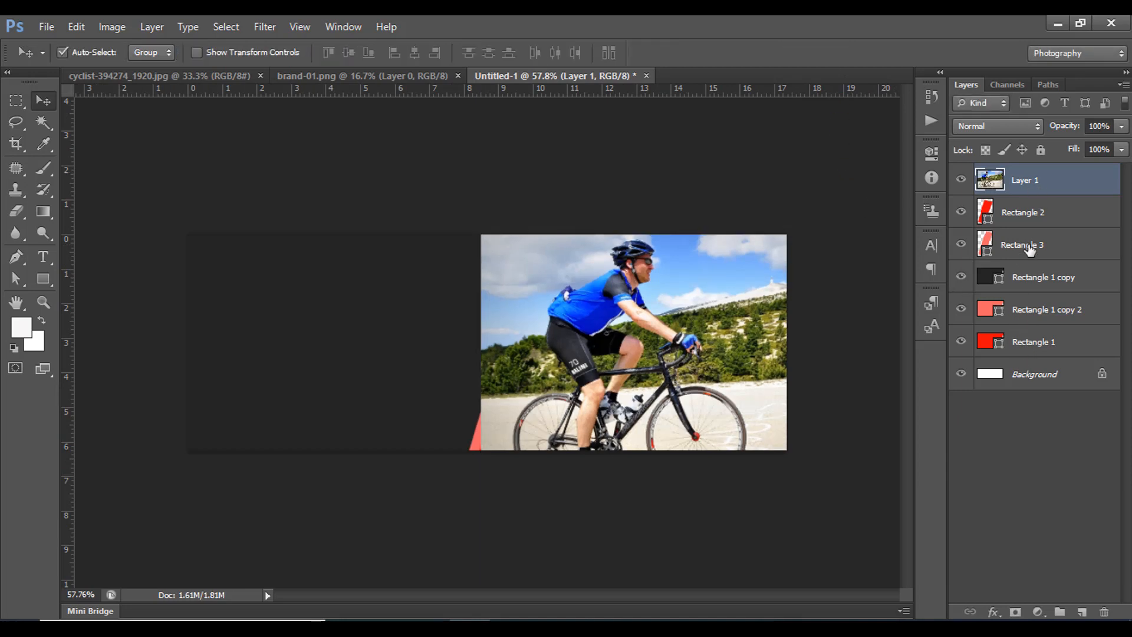
Step: Move the cyclist photo layer beneath all the rectangle shapes, directly above the Background
drag(1038, 184, 1028, 362)
drag(1036, 182, 1039, 361)
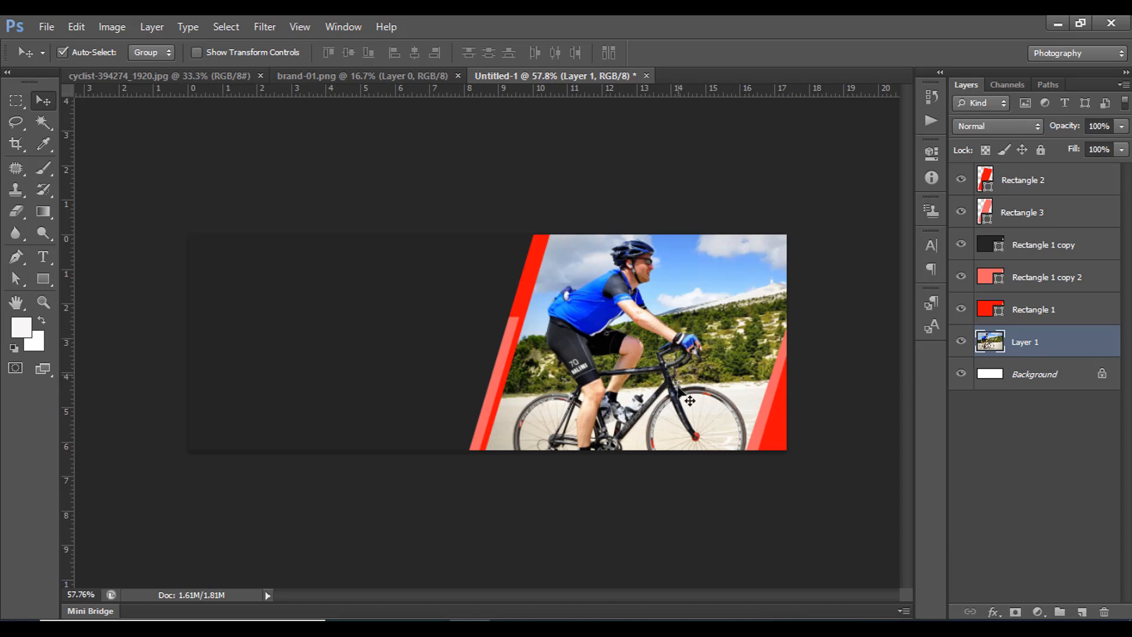
scroll(631, 386, up, 3)
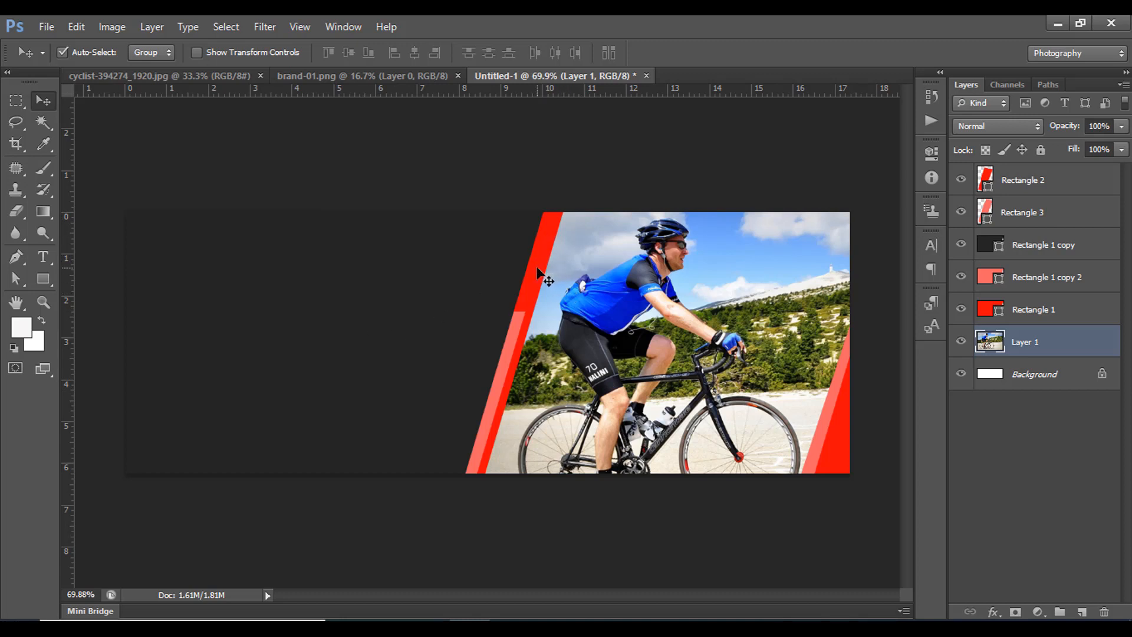
Step: Draw a 281 × 558 px rectangle over the dark area's inner edge and place its layer directly above the dark shape
click(41, 281)
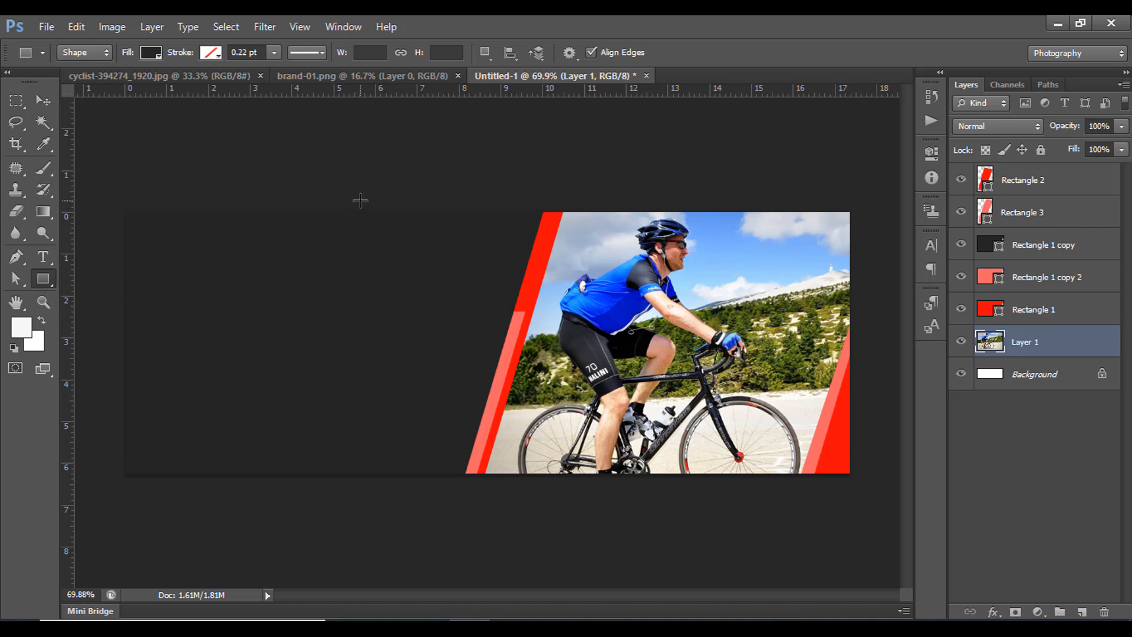
drag(361, 200, 524, 523)
drag(1060, 351, 1044, 233)
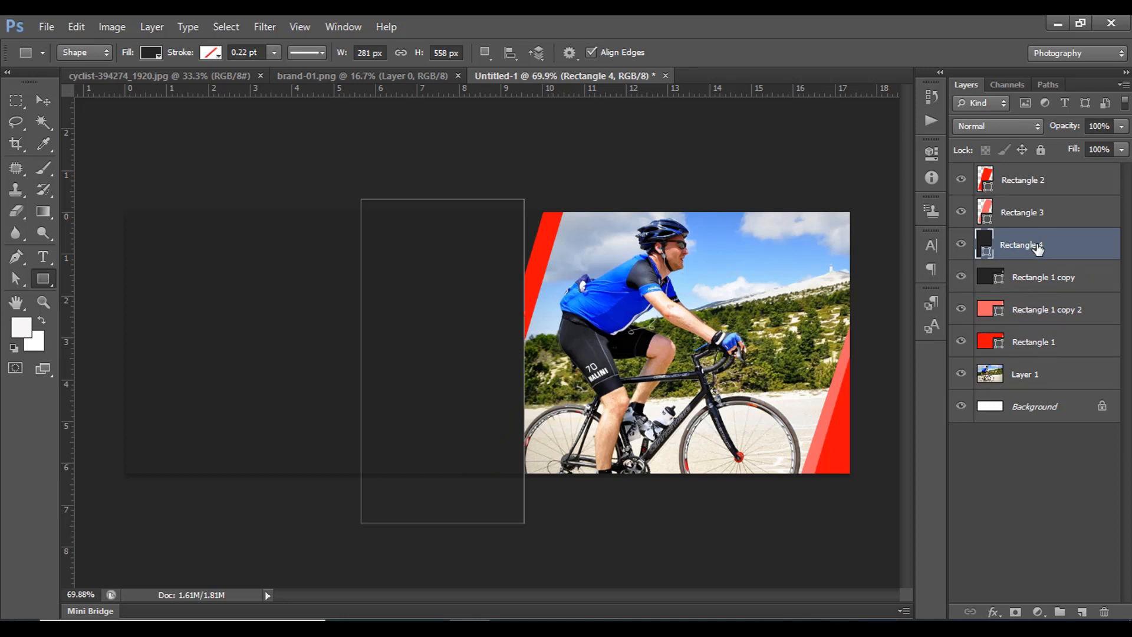
Step: Recolor the new tall rectangle red, sampled from the slanted red strip
double_click(985, 253)
click(547, 235)
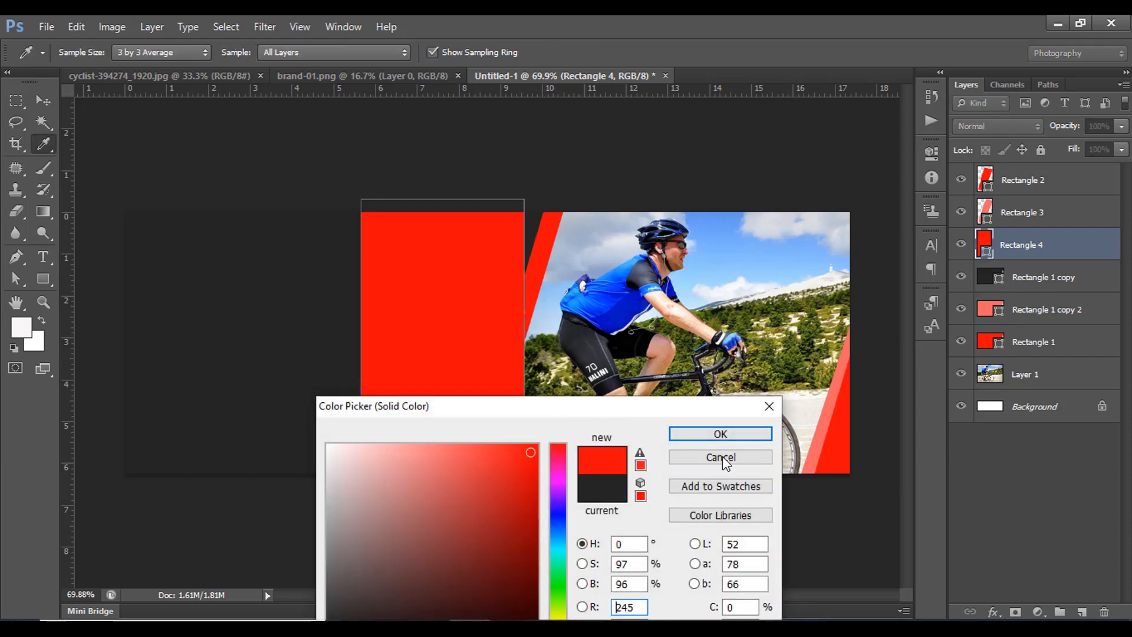
click(729, 434)
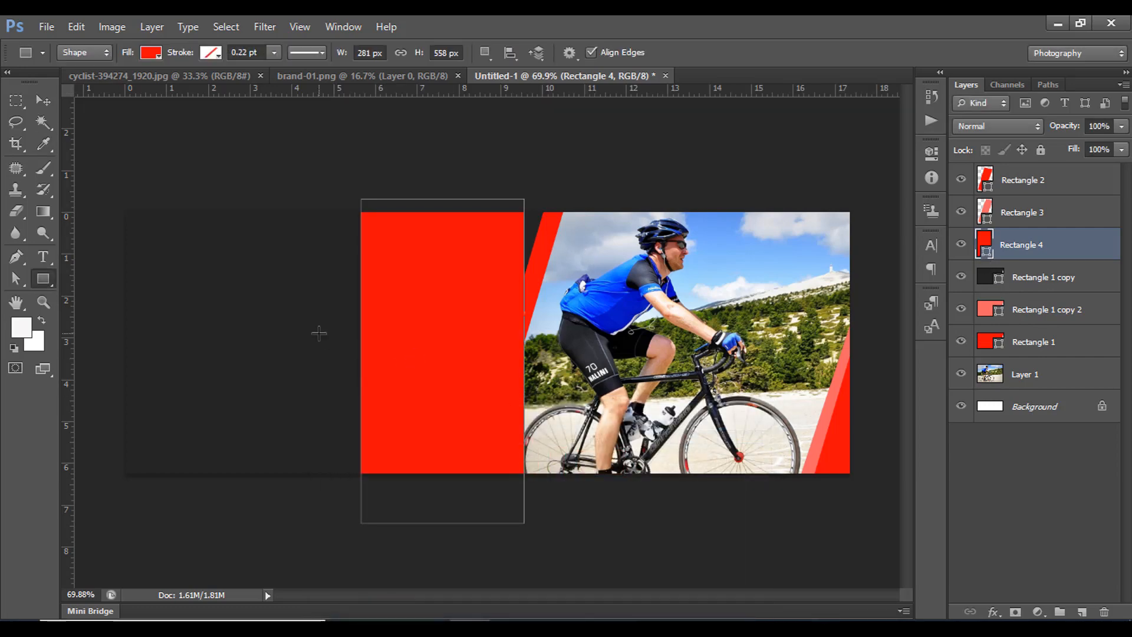
Step: Rotate the tall red rectangle to -15.08° and move it so its lower end overlaps the slanted strip
key(ctrl+t)
drag(599, 489, 636, 447)
drag(468, 484, 466, 432)
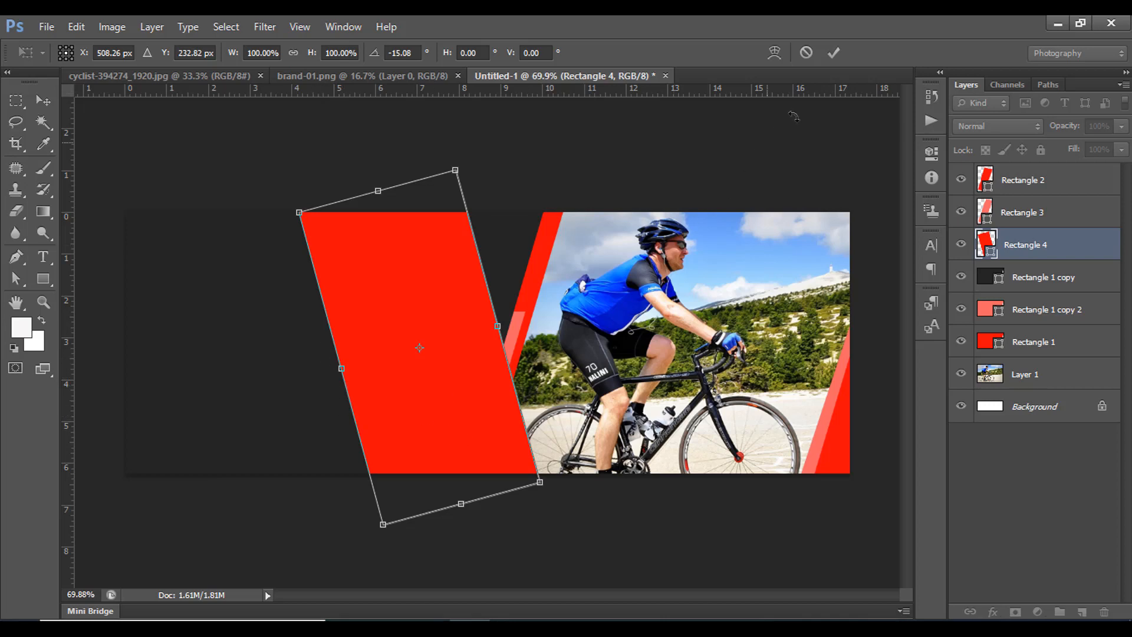
click(834, 53)
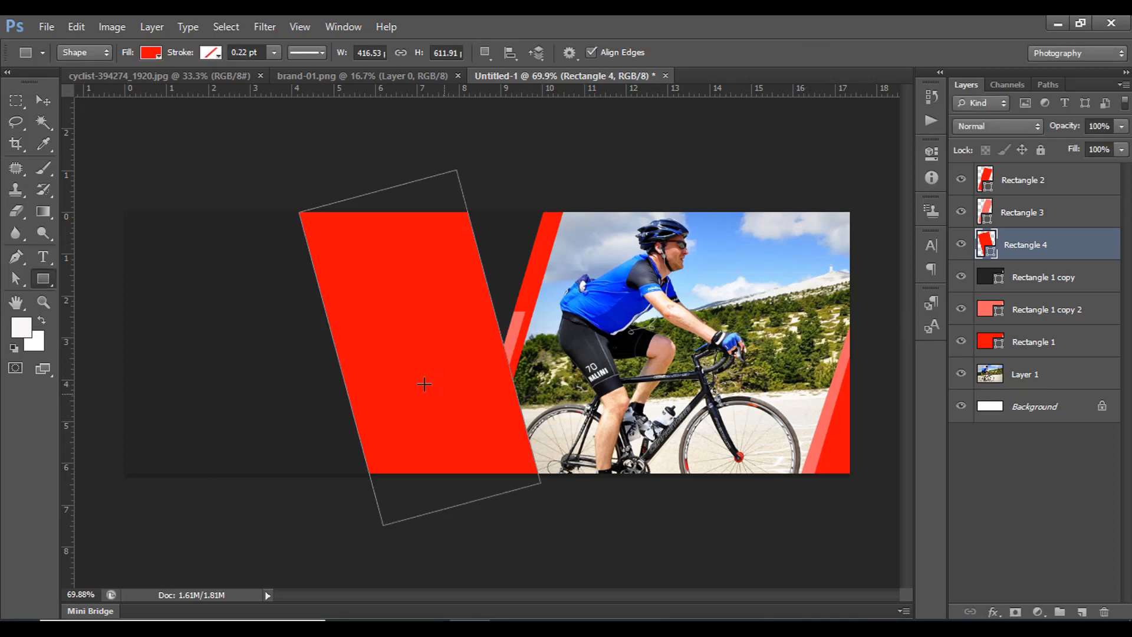
Step: Clip the rotated red rectangle to the dark shape with a clipping mask and deselect it
click(1041, 279)
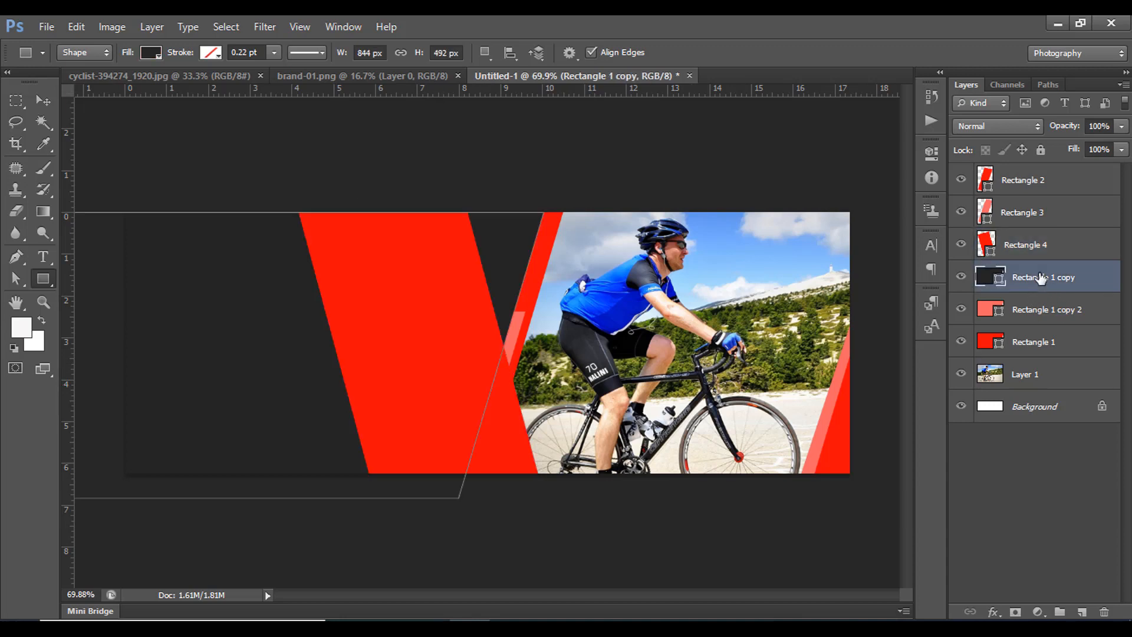
click(1040, 251)
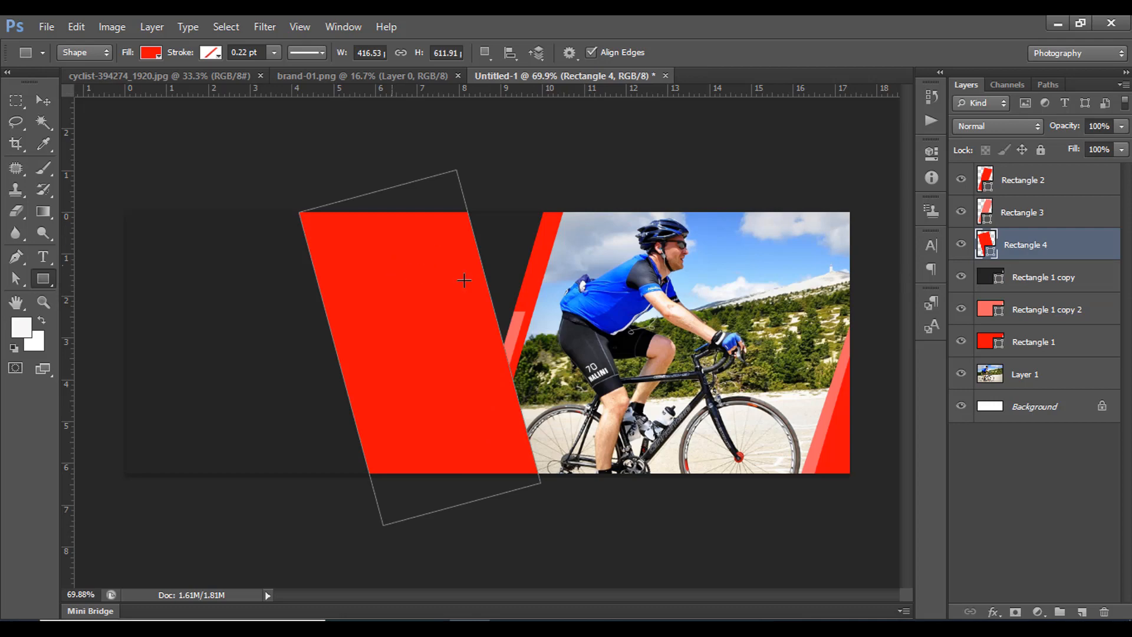
right_click(1068, 248)
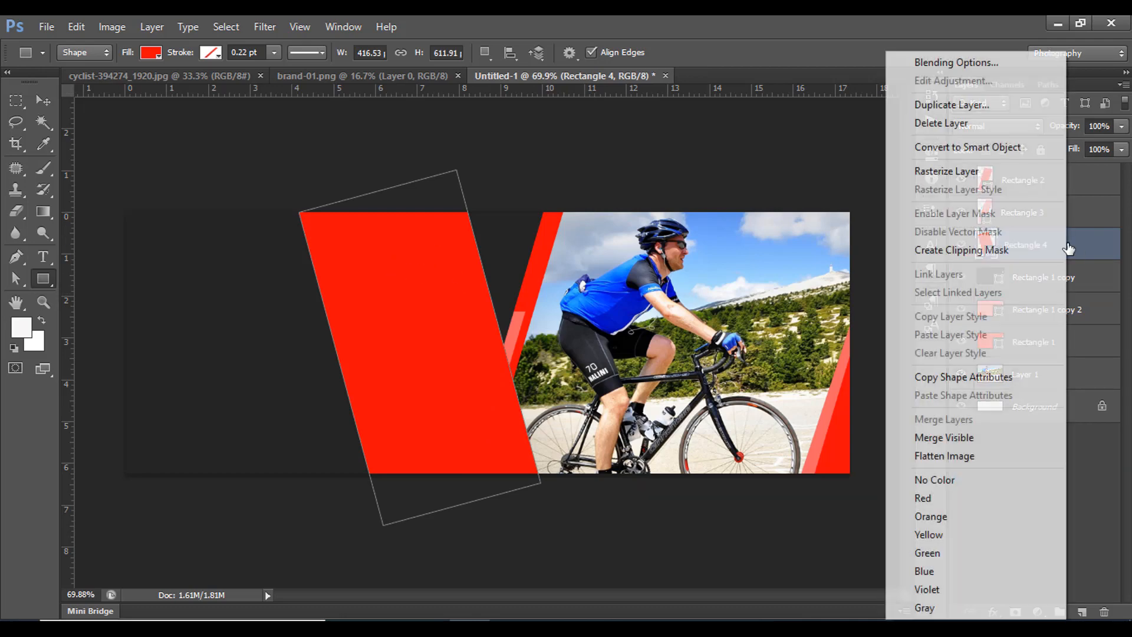
right_click(1086, 238)
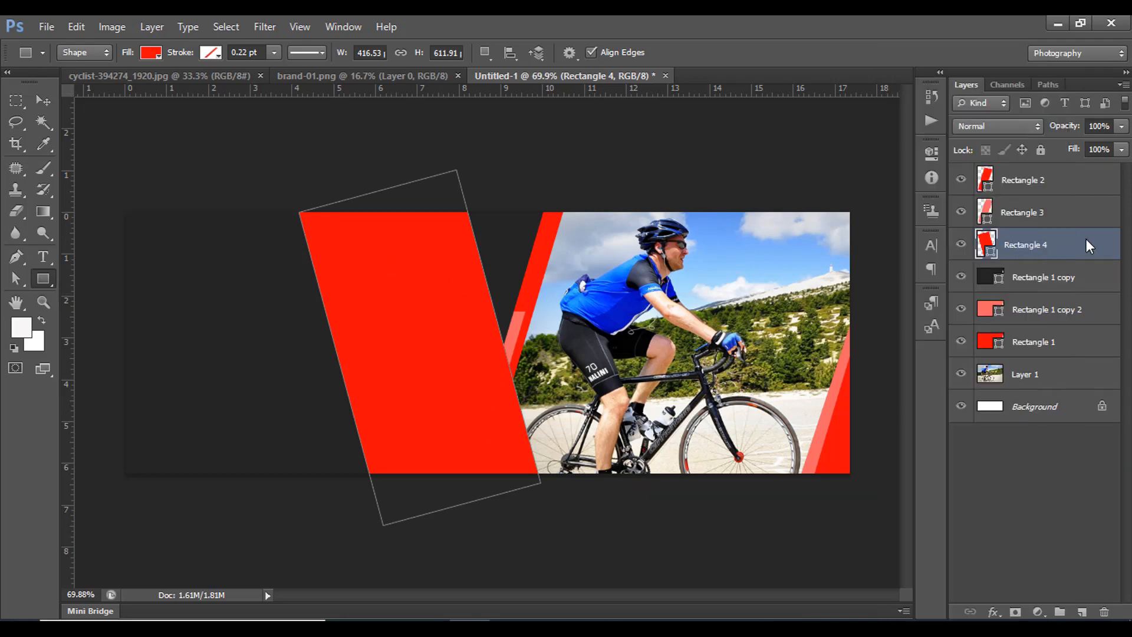
right_click(1086, 238)
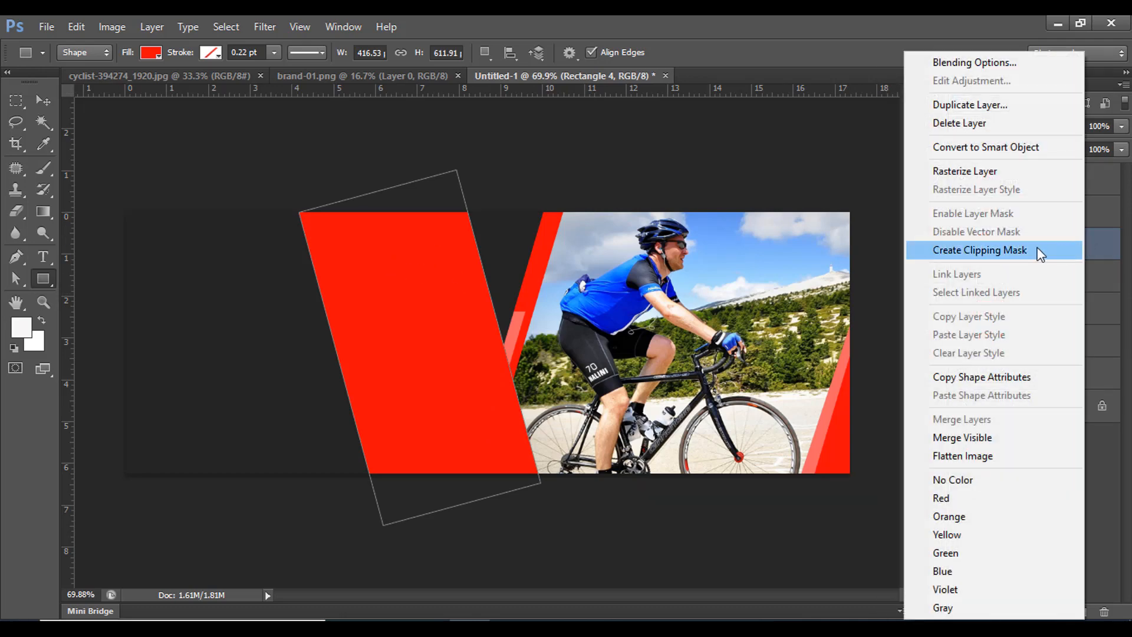
click(1004, 249)
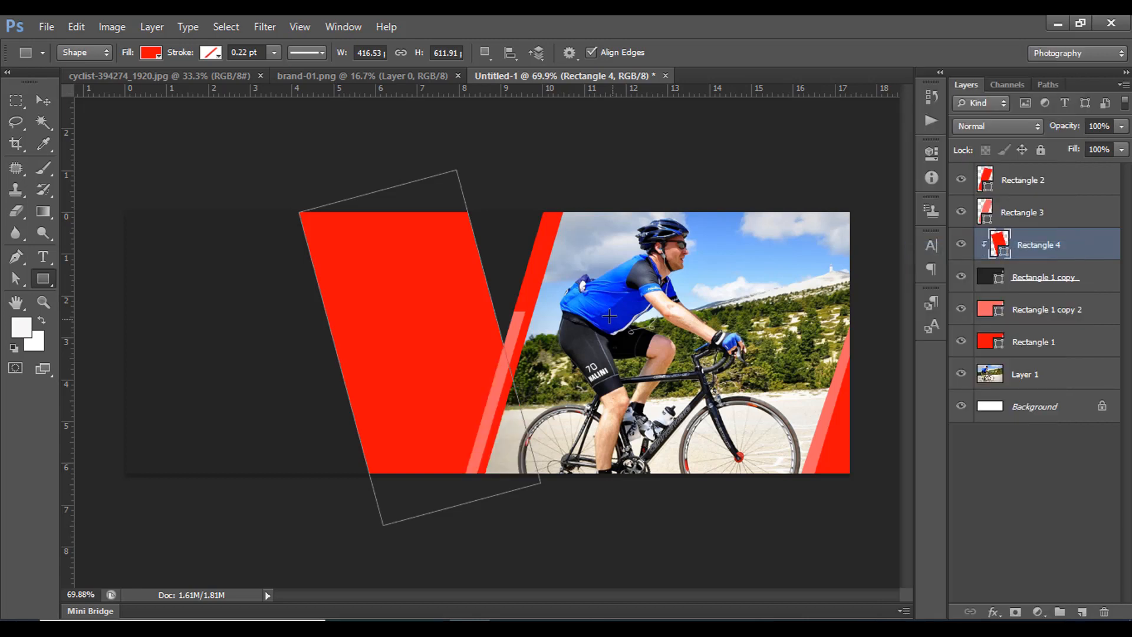
click(42, 102)
click(149, 152)
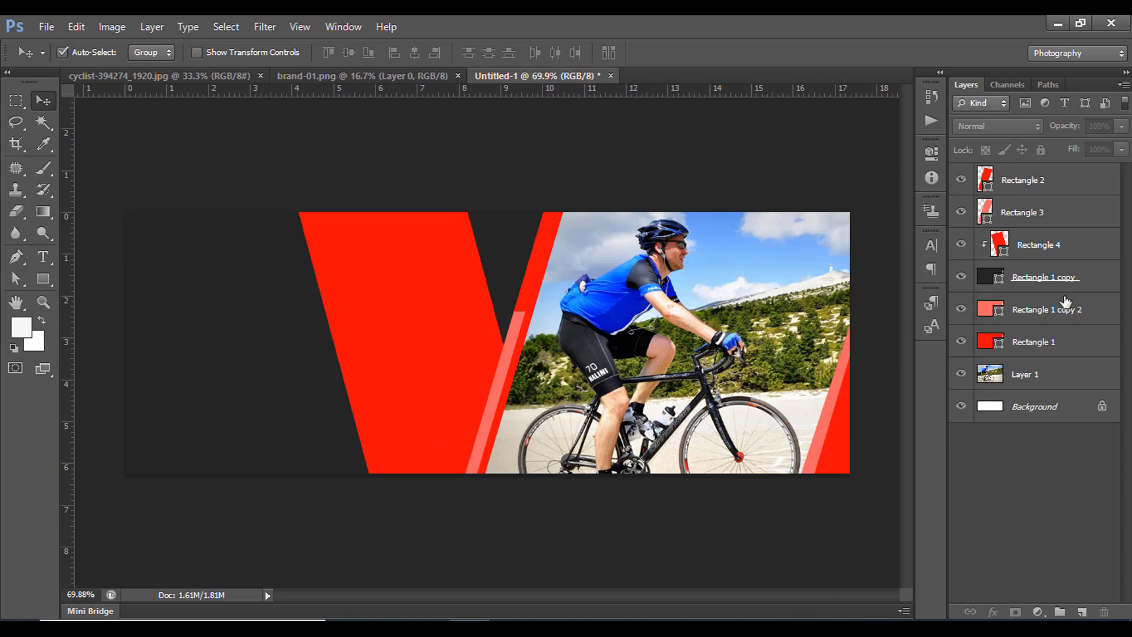
Step: Add an empty layer above the clipped red rectangle and clip it to the dark shape as well
click(1061, 246)
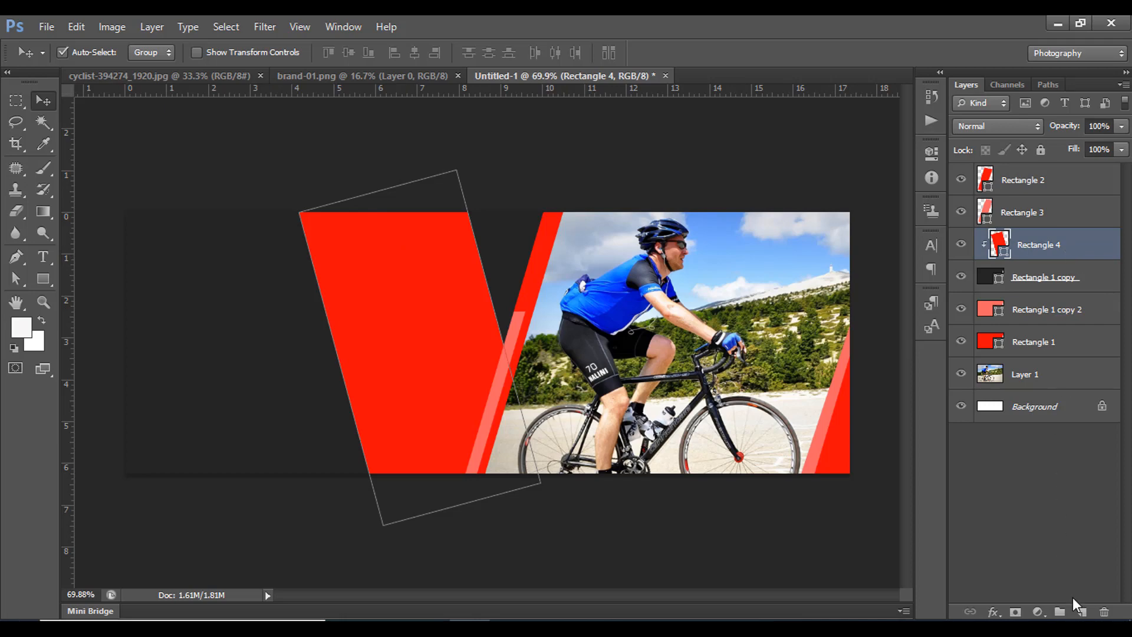
click(1080, 611)
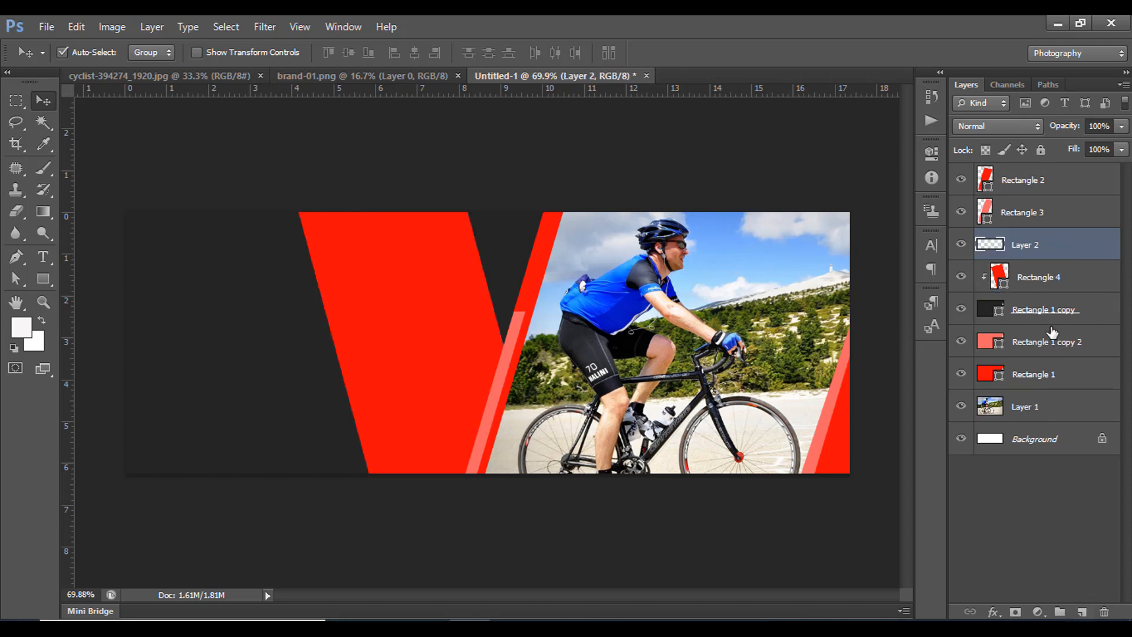
right_click(1064, 247)
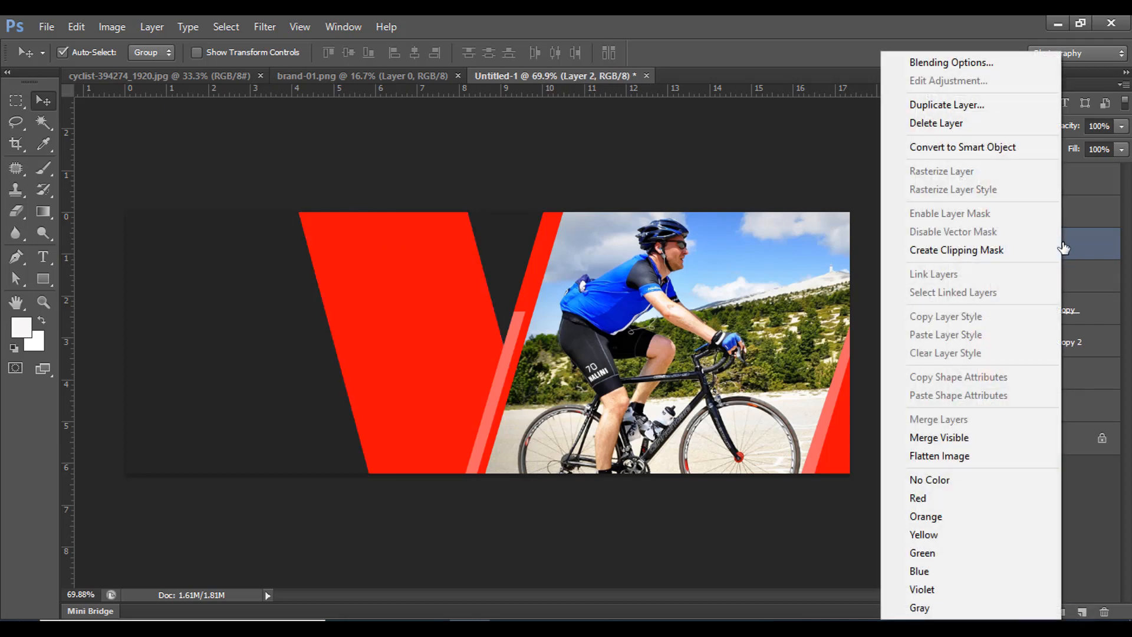
click(971, 249)
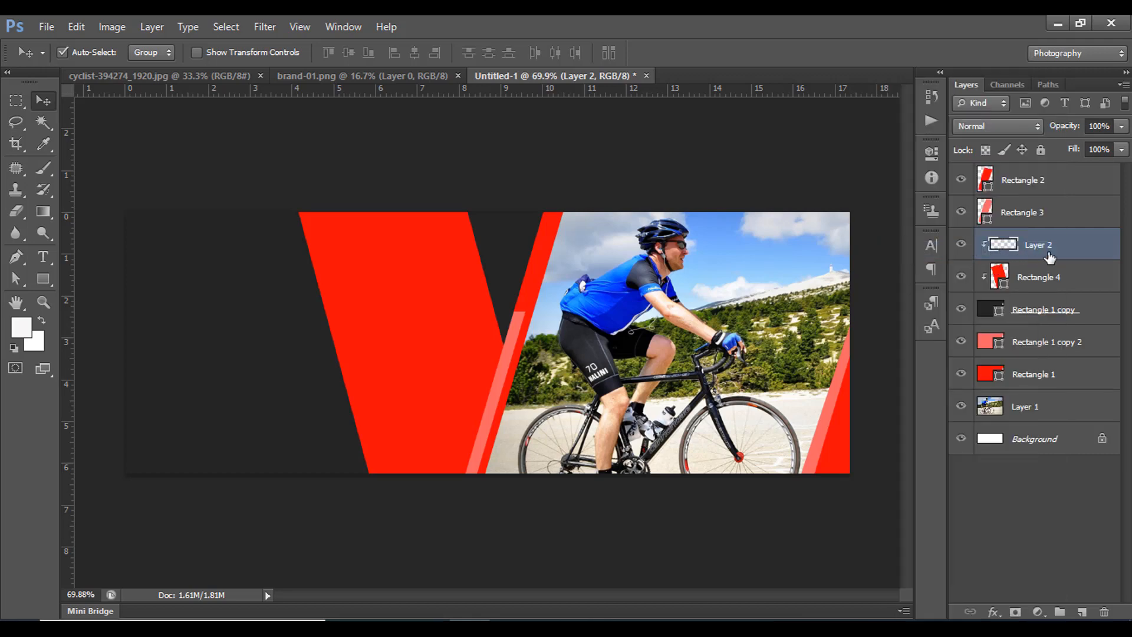
Step: Fill the clipped empty layer with a black-to-transparent linear gradient at 65% opacity, fading downward from the banner's upper edge
click(46, 209)
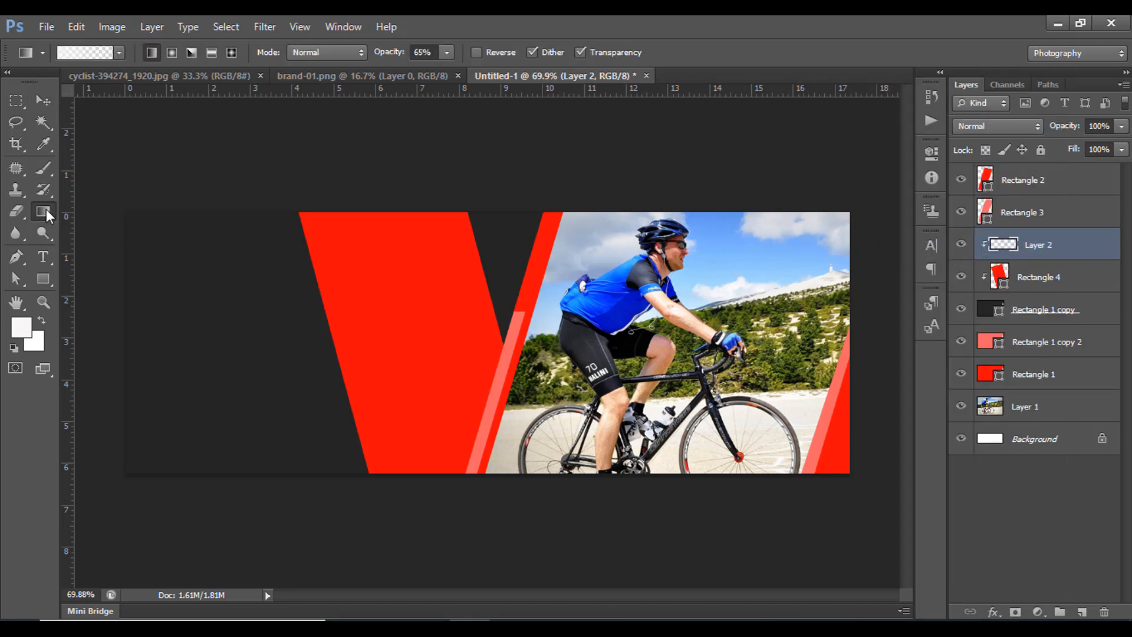
key(d)
click(117, 53)
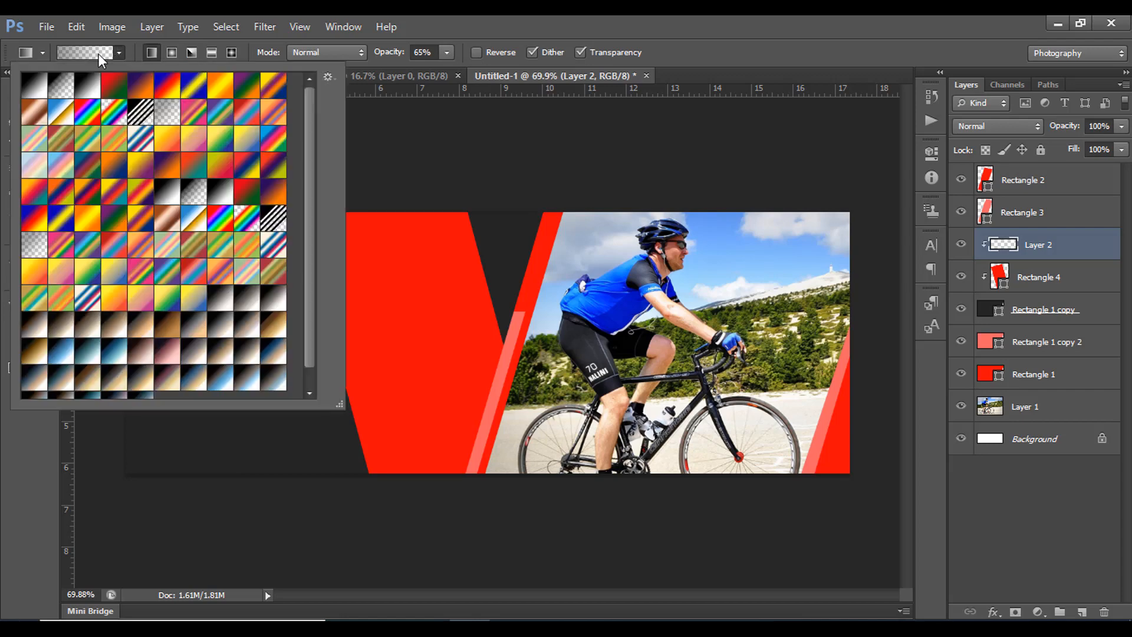
click(93, 52)
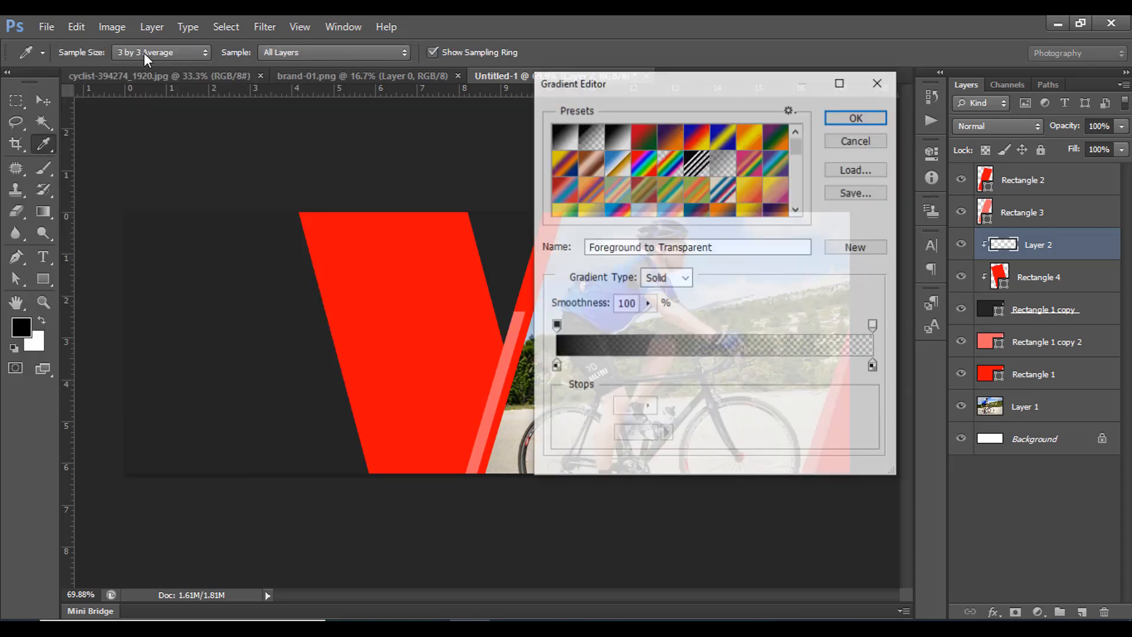
key(Escape)
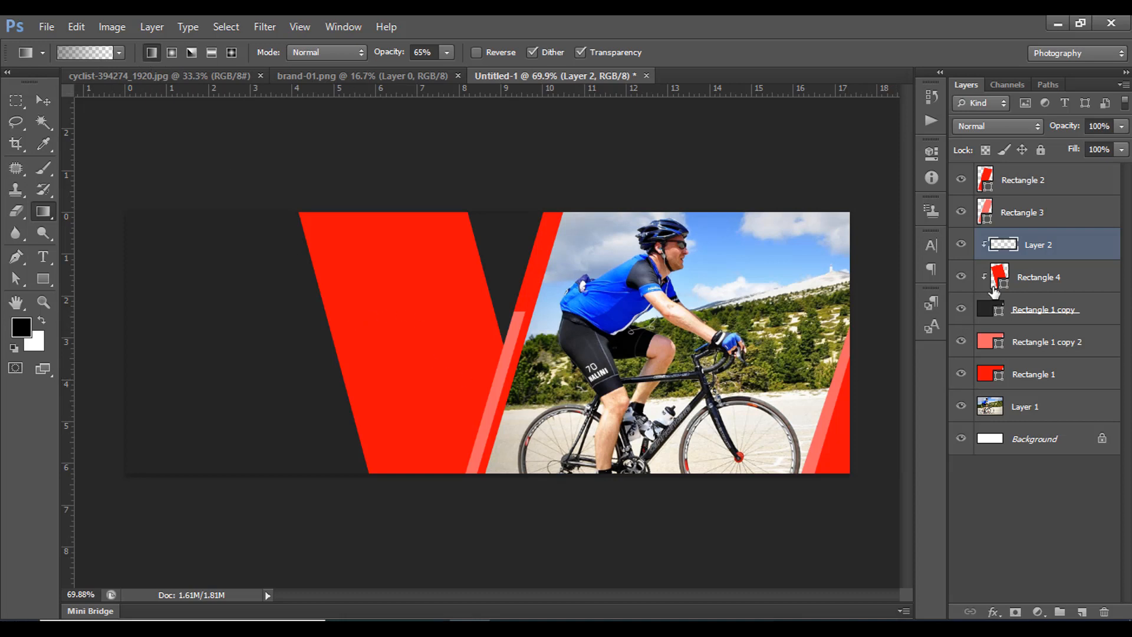
drag(356, 203, 427, 421)
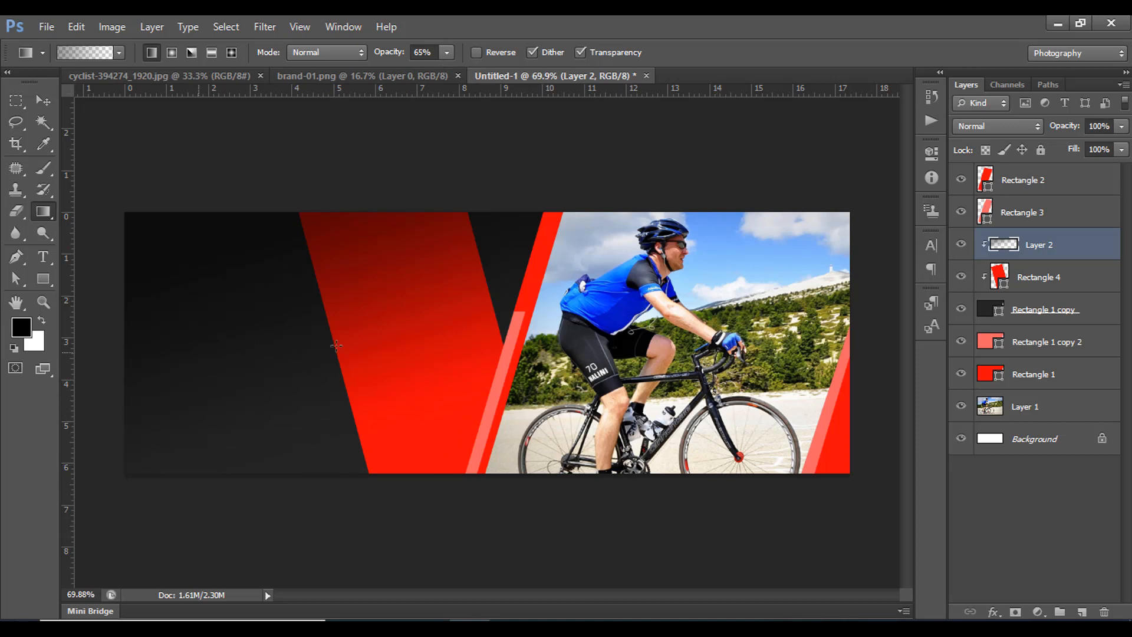
Step: Draw a rectangle about 314 × 431 px over the lower part of the tilted red shape and color it red, sampled from the slanted strip
click(43, 279)
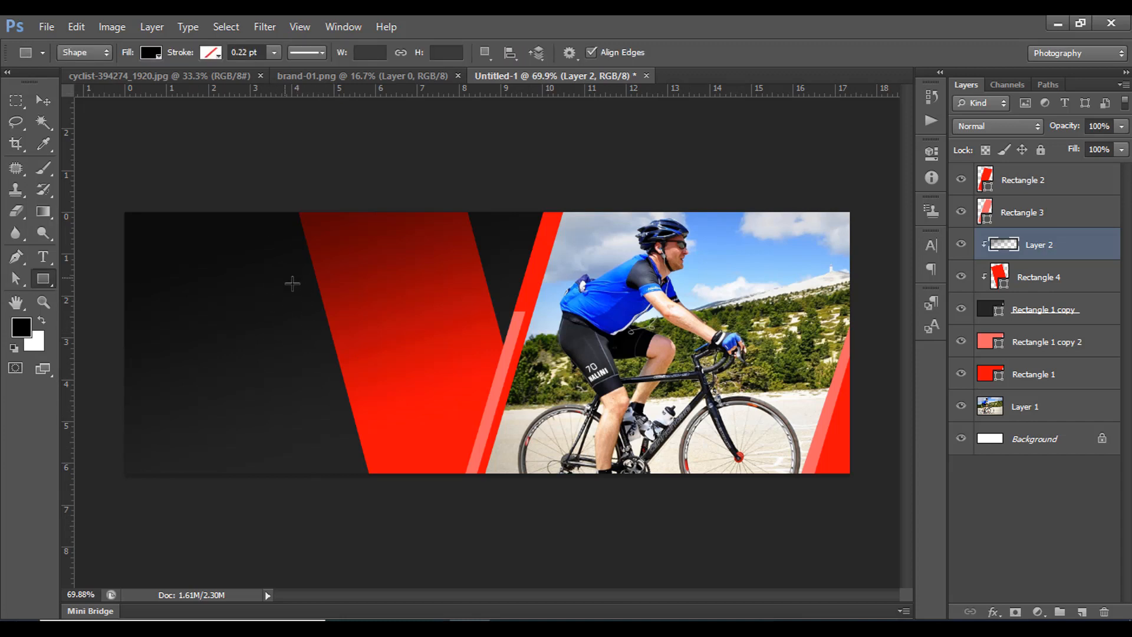
drag(285, 292, 467, 542)
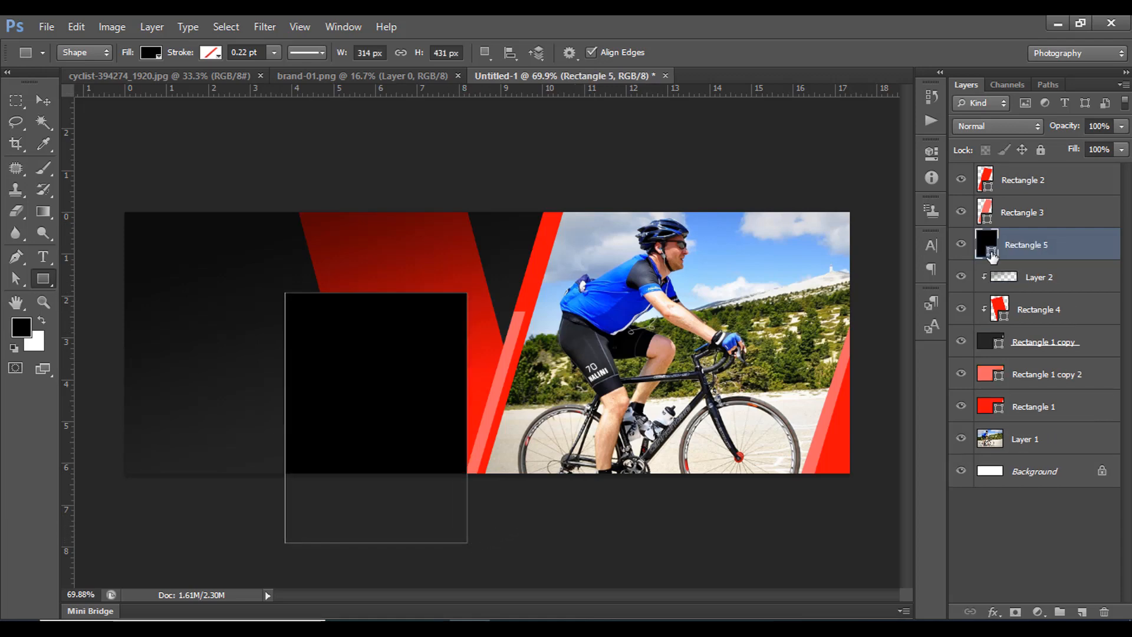
double_click(993, 255)
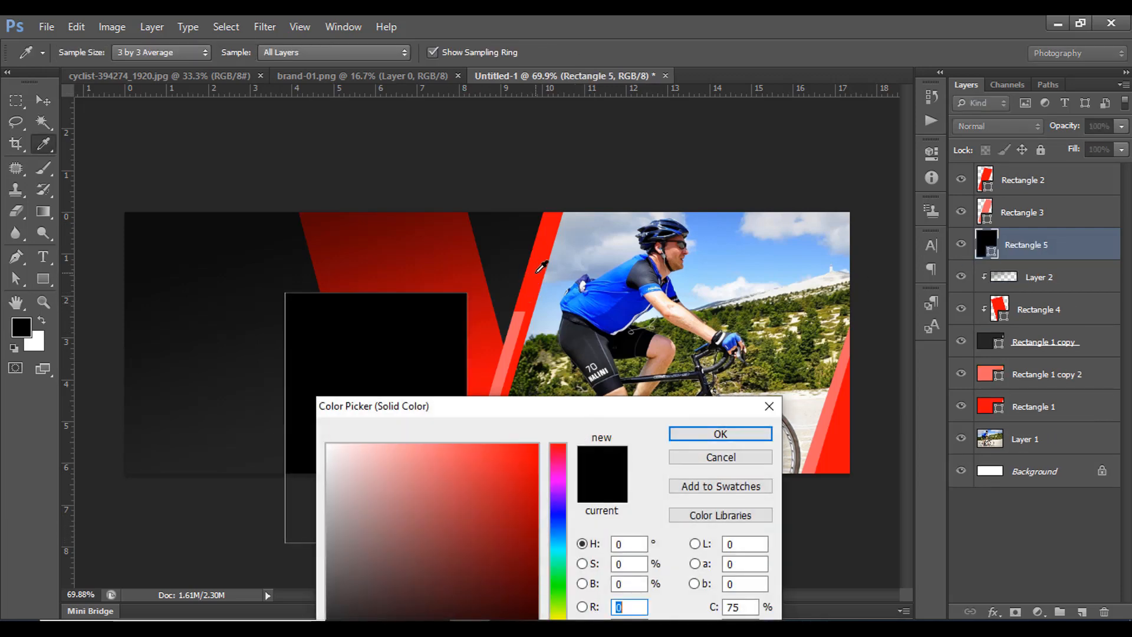
click(532, 272)
click(721, 434)
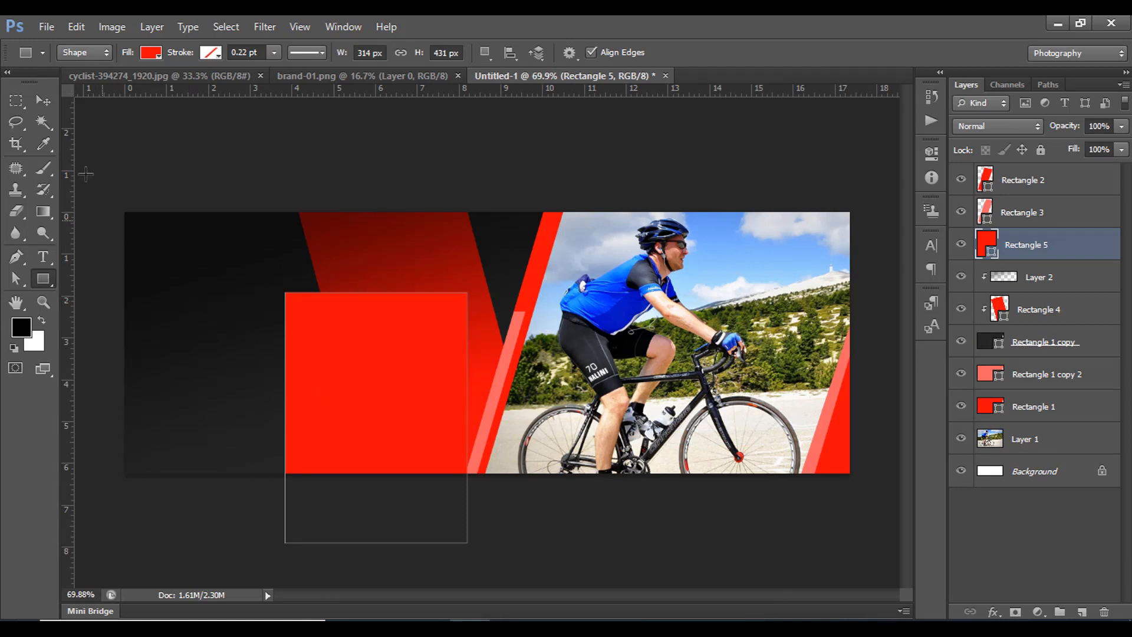
Step: Clip the new rectangle beneath the tilted red one, rotate it 12.50° and shift it down so both shapes form a chevron
drag(1056, 249, 1056, 324)
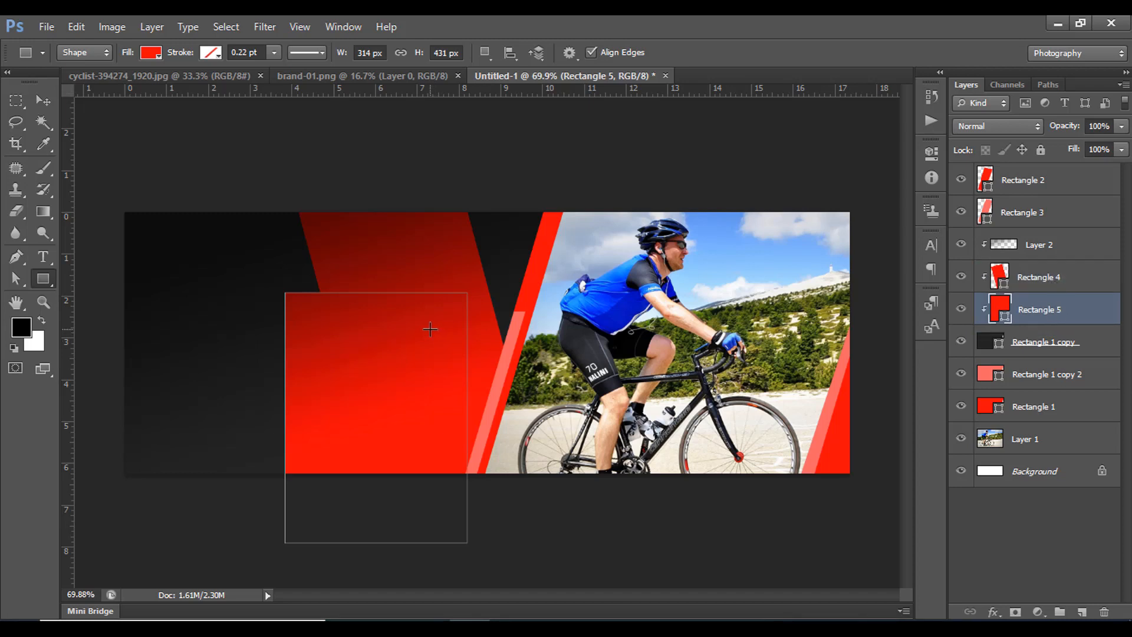
key(ctrl+t)
drag(553, 507, 540, 540)
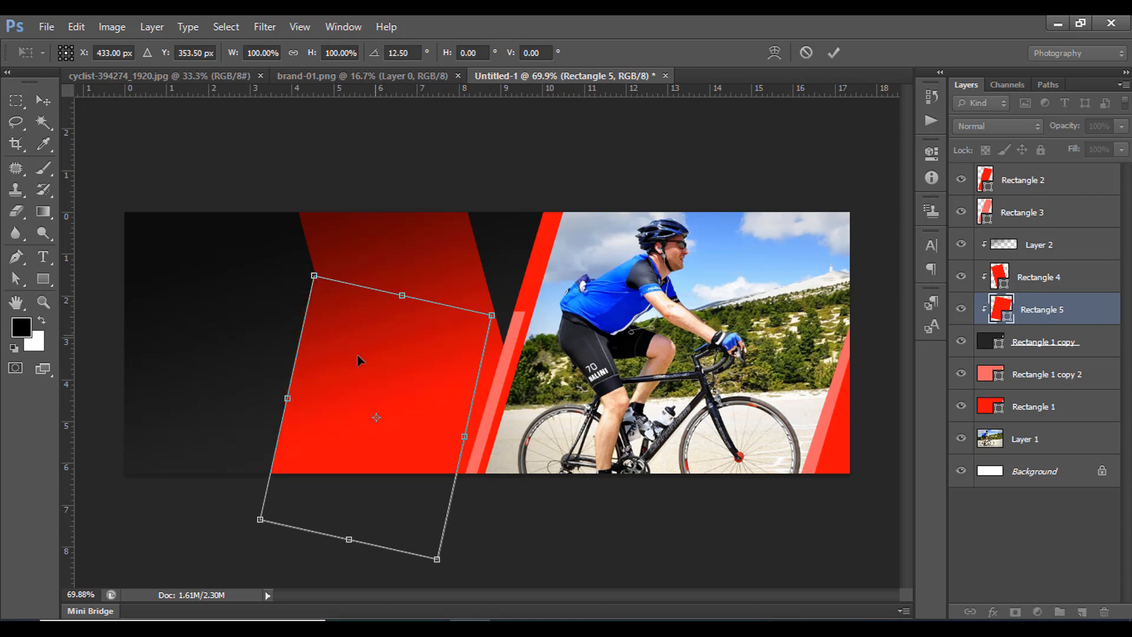
drag(362, 346, 370, 401)
key(Return)
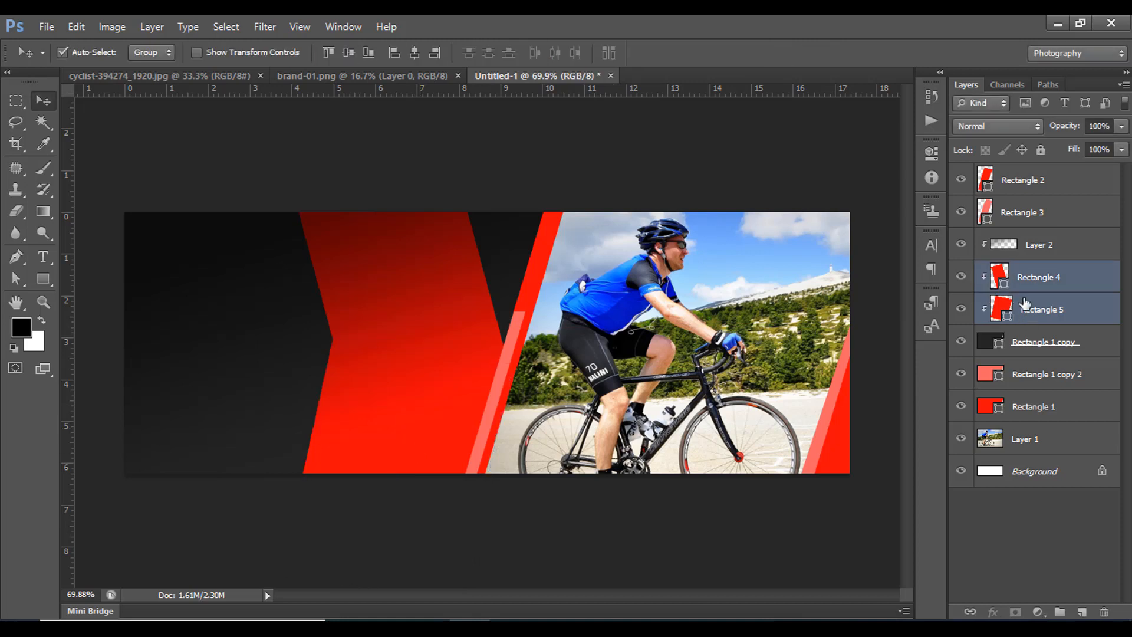
Step: Select both chevron rectangles and widen them together to about 113.7%, extending into the dark area away from the photo
click(846, 514)
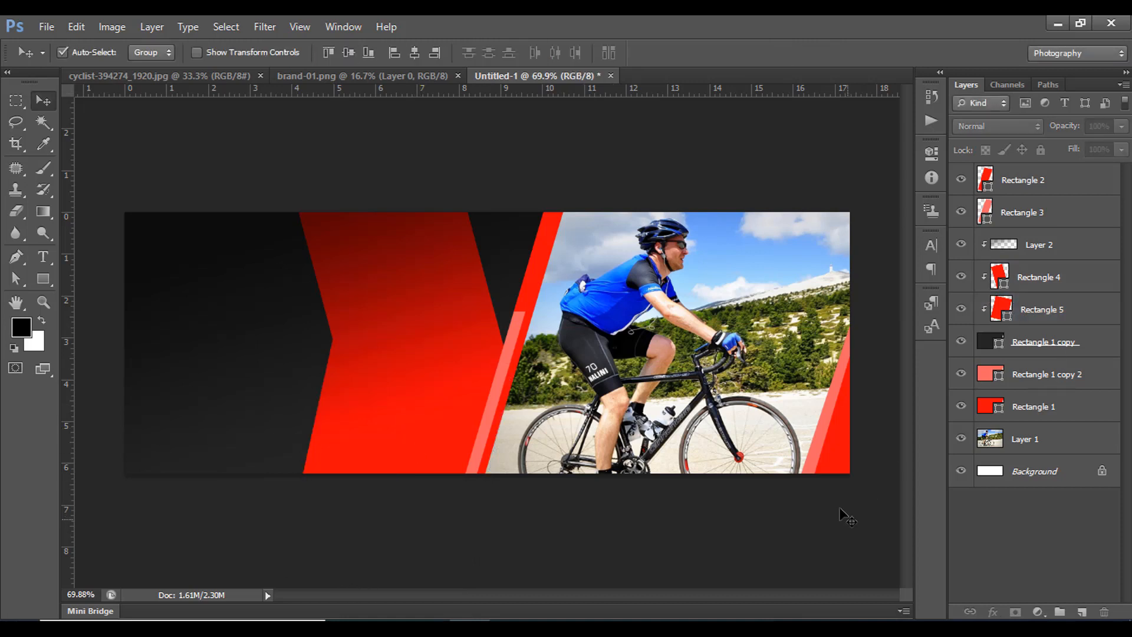
click(1069, 286)
click(381, 362)
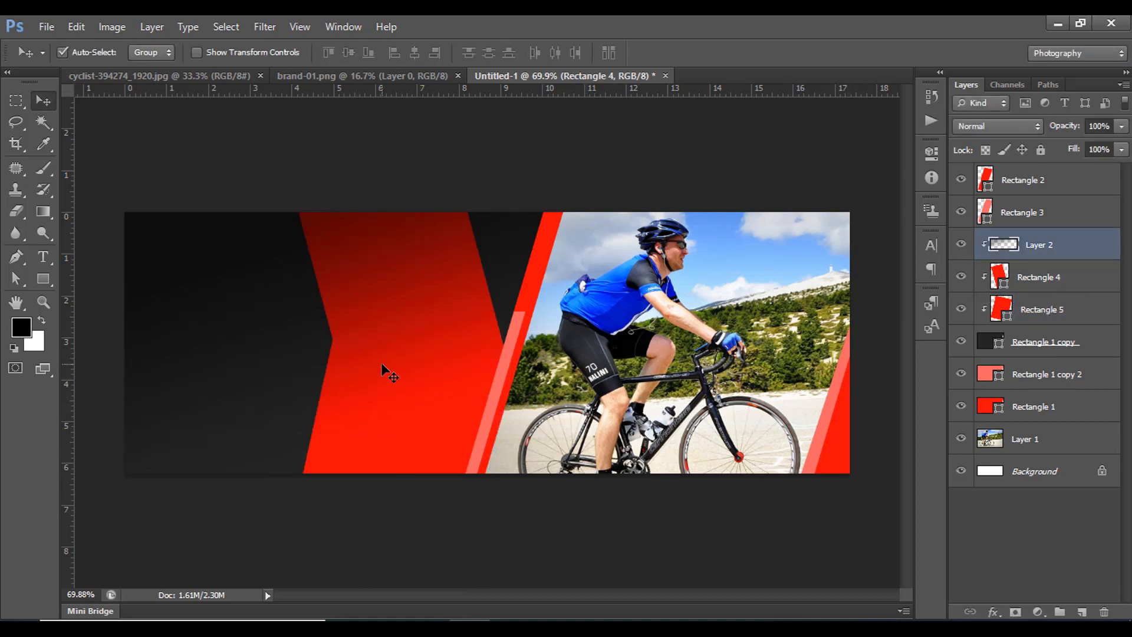
click(333, 429)
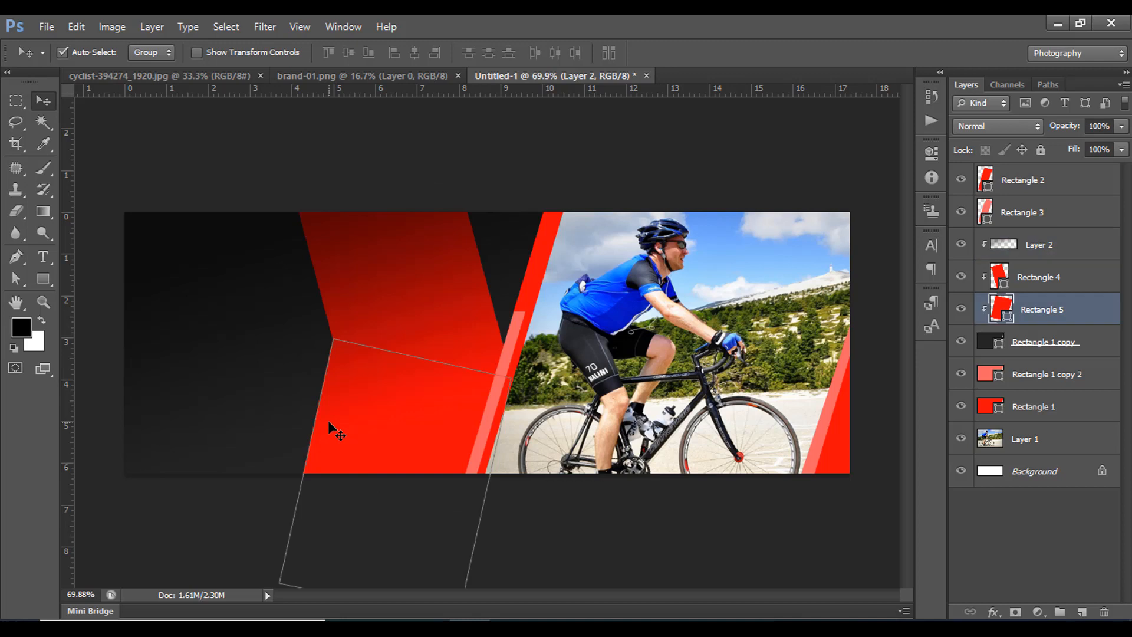
shift+click(1056, 278)
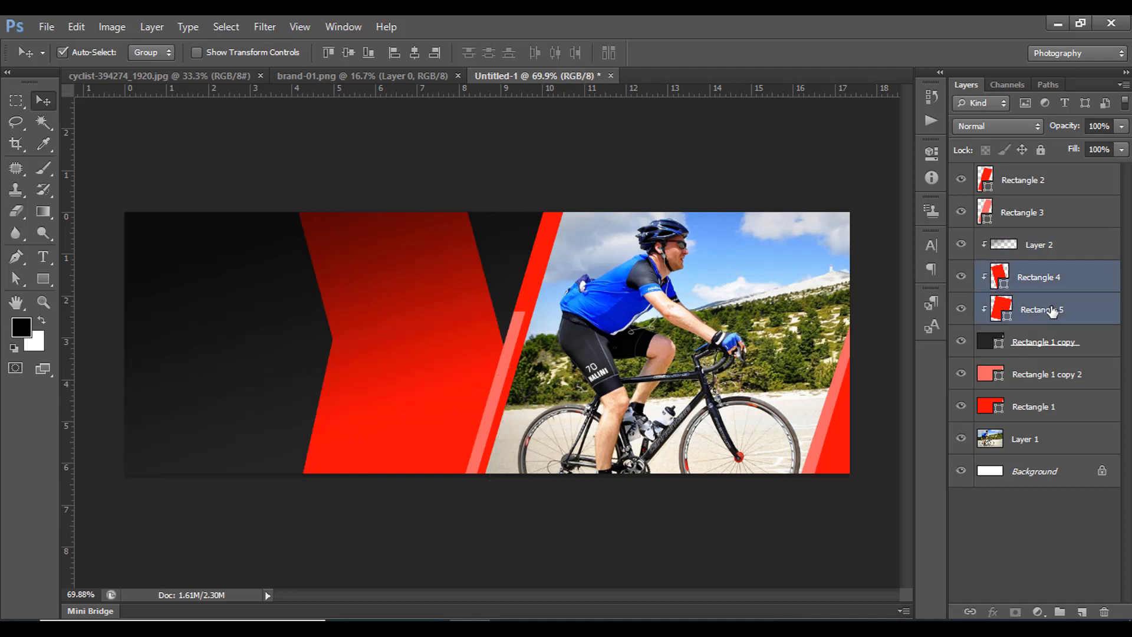
key(ctrl+t)
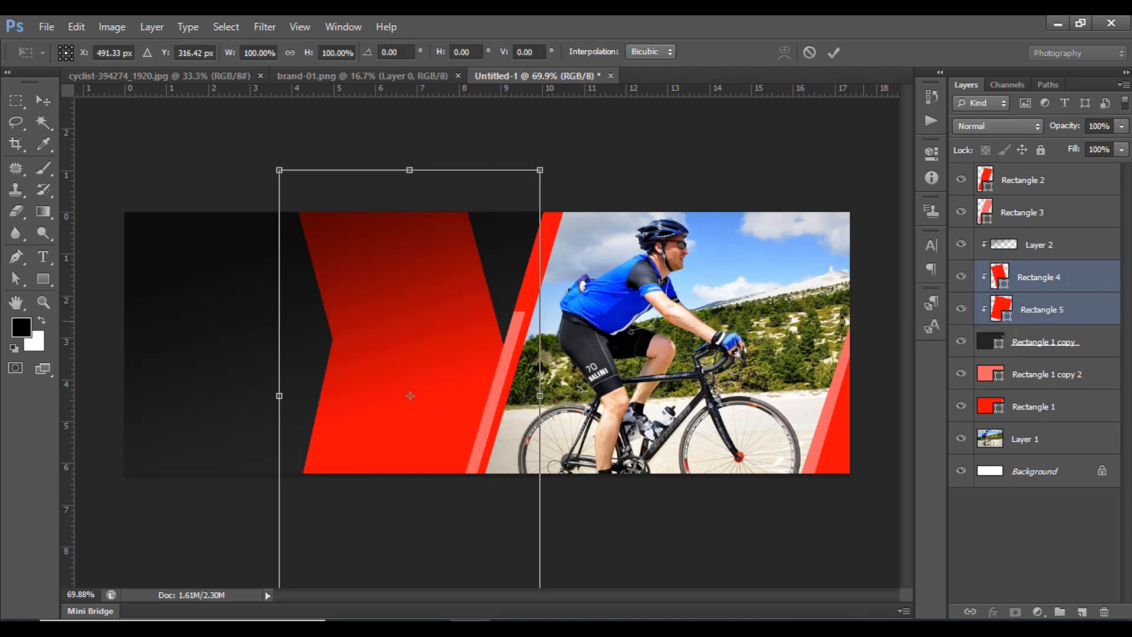
drag(276, 401, 242, 398)
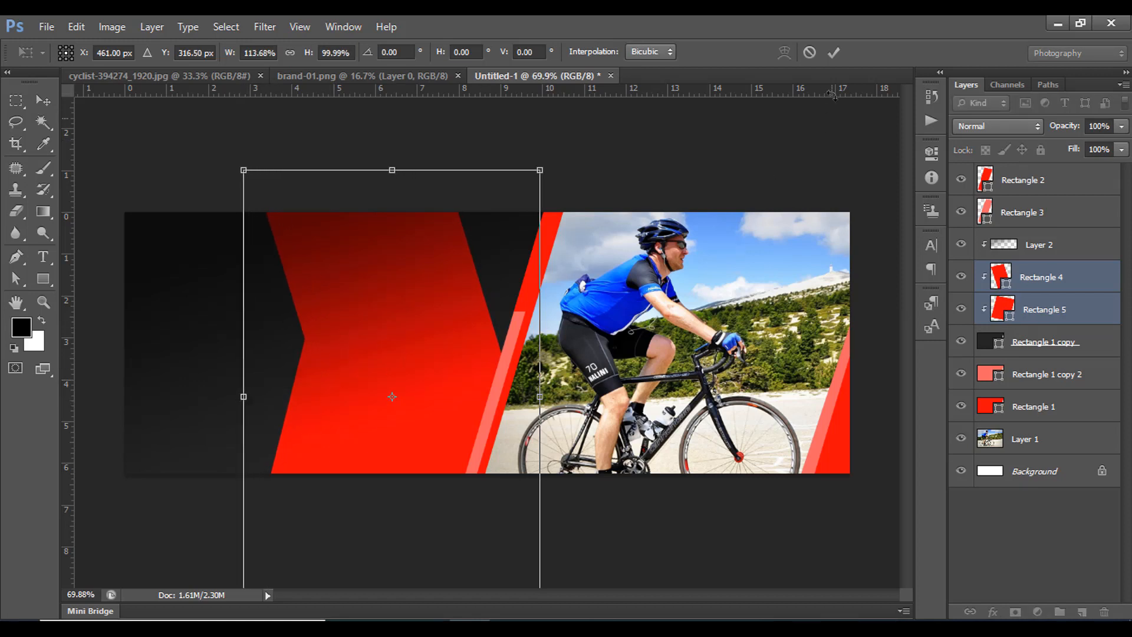
click(833, 52)
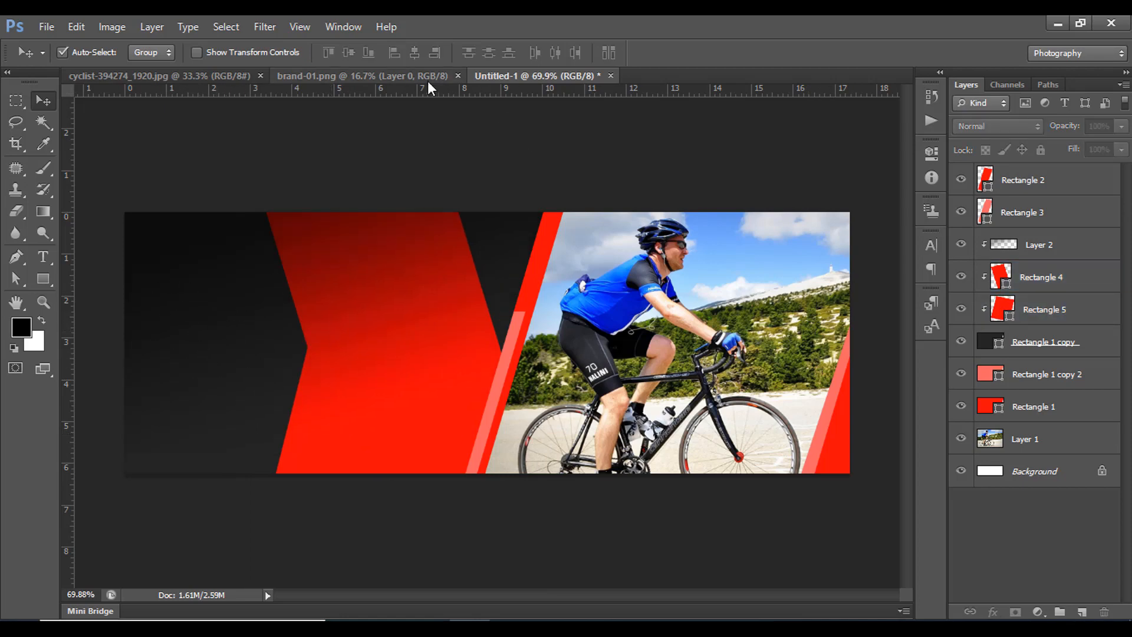
Step: Bring the logo from brand-01.png into the banner, scale it to 8.89% and place it on the dark area beside the chevron
click(369, 76)
drag(388, 340, 242, 268)
key(ctrl+t)
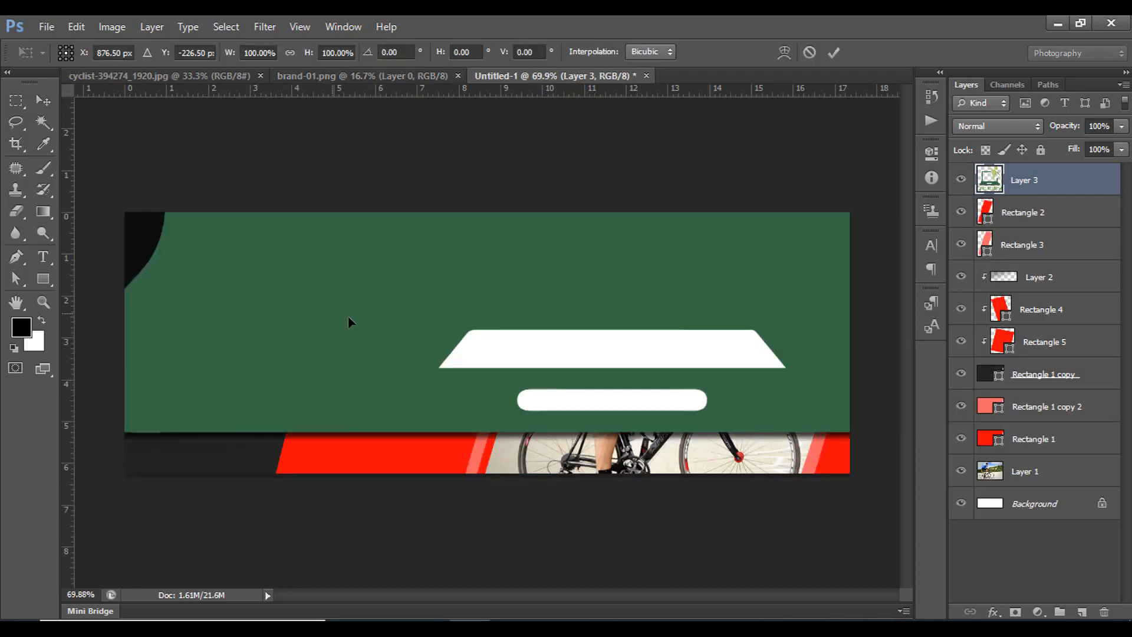
scroll(389, 340, down, 5)
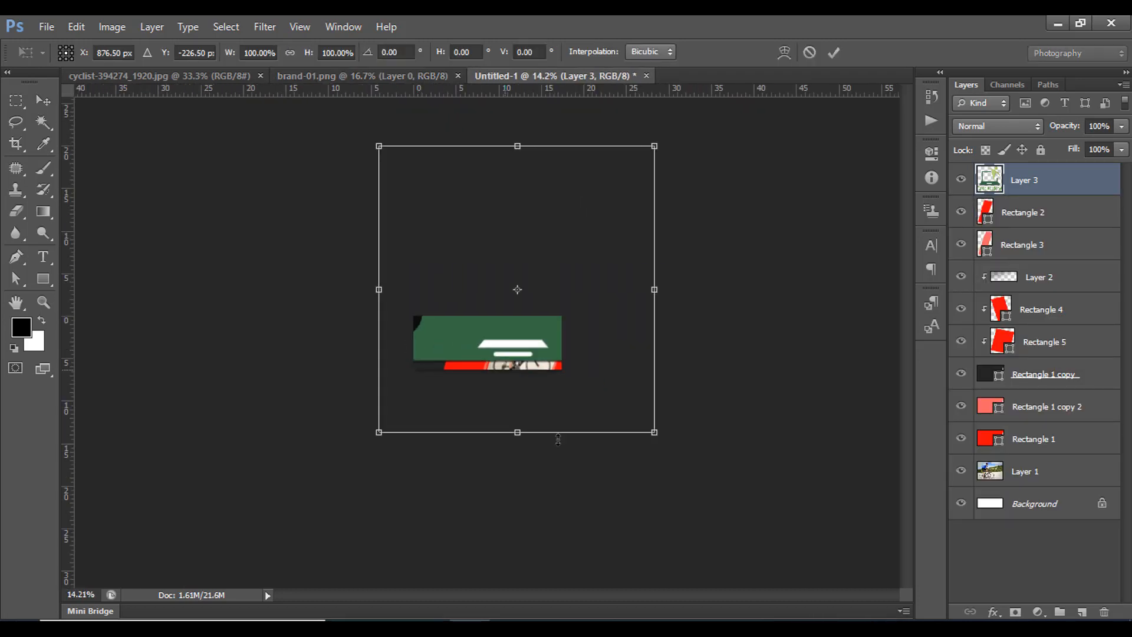
drag(656, 146, 537, 271)
drag(520, 302, 440, 356)
scroll(437, 356, up, 4)
drag(357, 427, 339, 403)
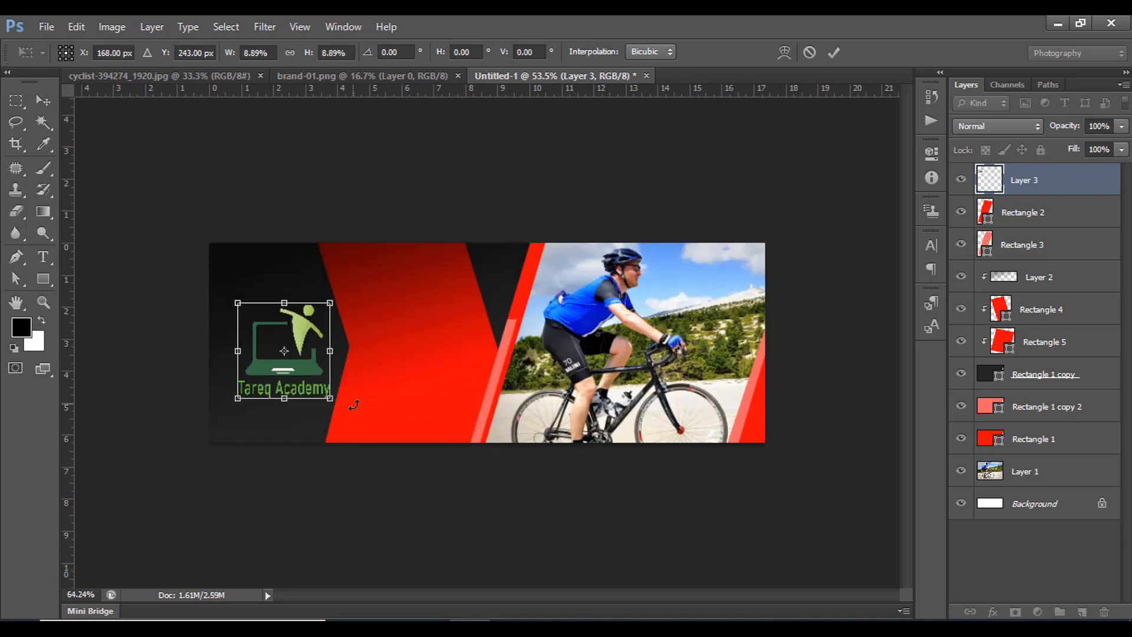
Step: Shrink the logo a bit further and position it midway down the dark area beside the chevron
scroll(349, 405, up, 1)
drag(247, 387, 230, 360)
drag(280, 275, 255, 301)
drag(233, 349, 223, 360)
key(Return)
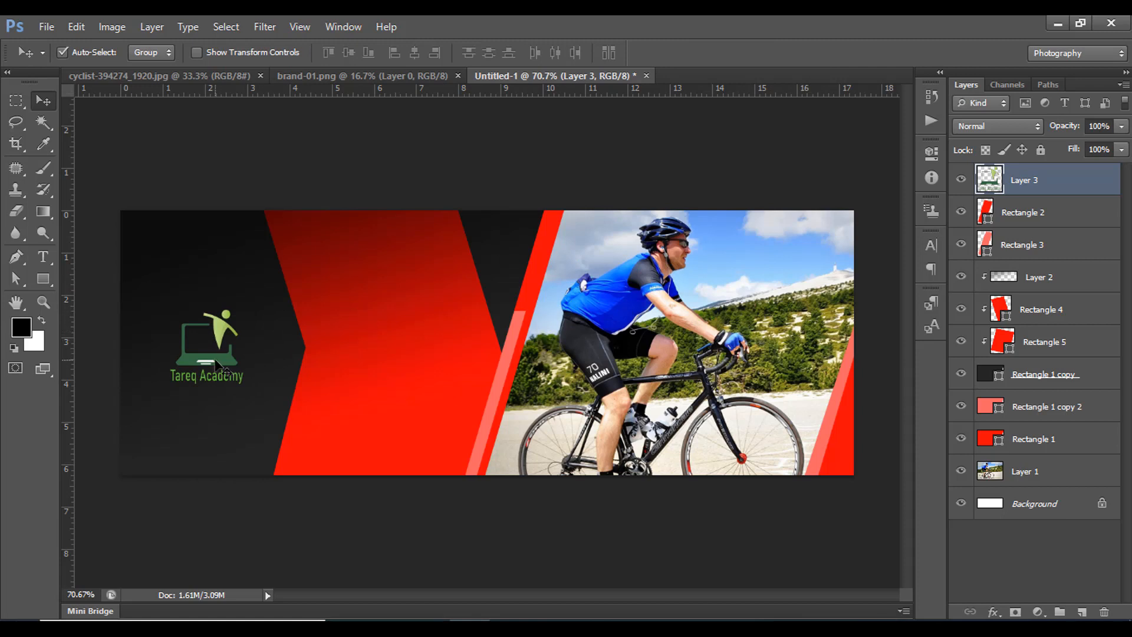
Step: Move the logo into the banner's upper-left corner and scale it down slightly
drag(215, 361, 186, 273)
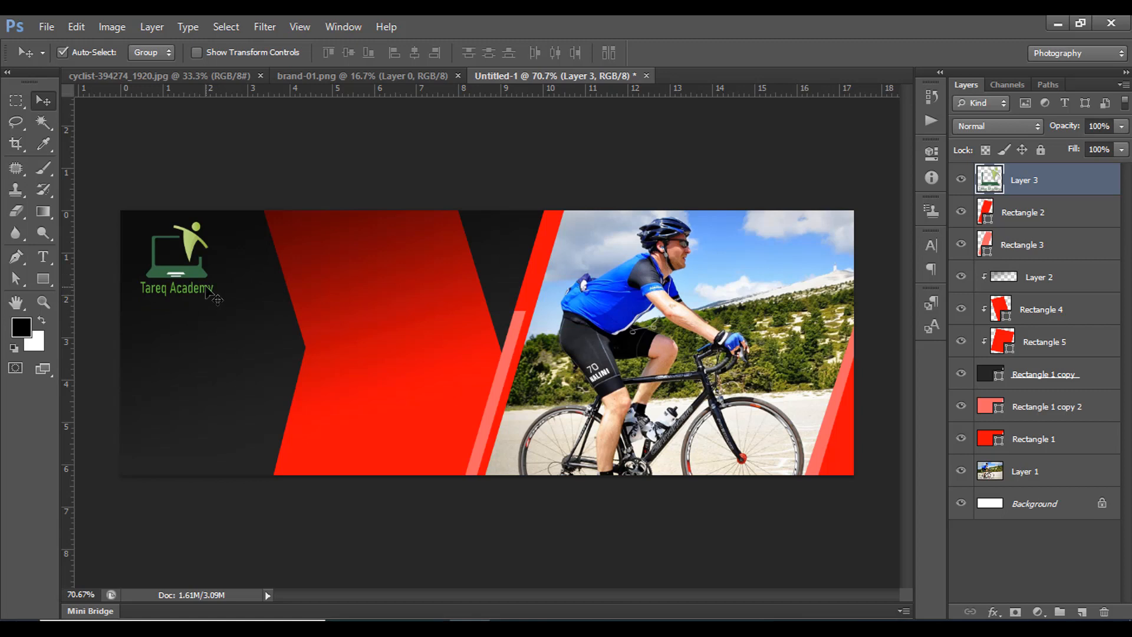
key(ctrl+t)
drag(213, 220, 202, 233)
mouse_move(192, 282)
mouse_down()
mouse_move(176, 262)
mouse_move(176, 272)
mouse_up()
click(833, 53)
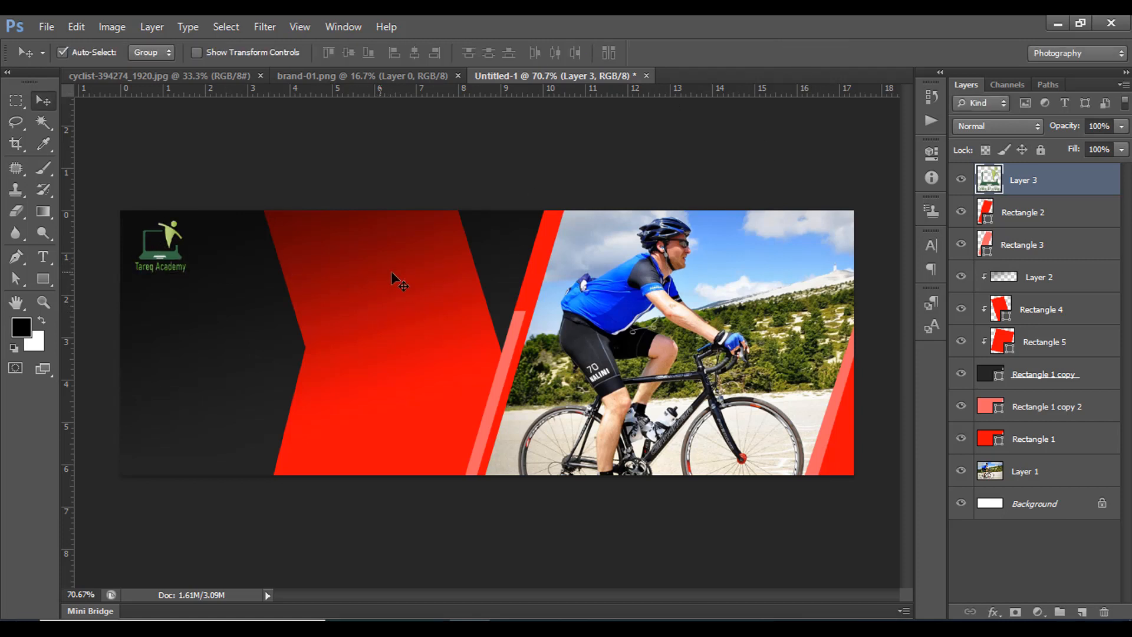
Step: Browse the available fonts for the banner text with the Type tool
click(46, 258)
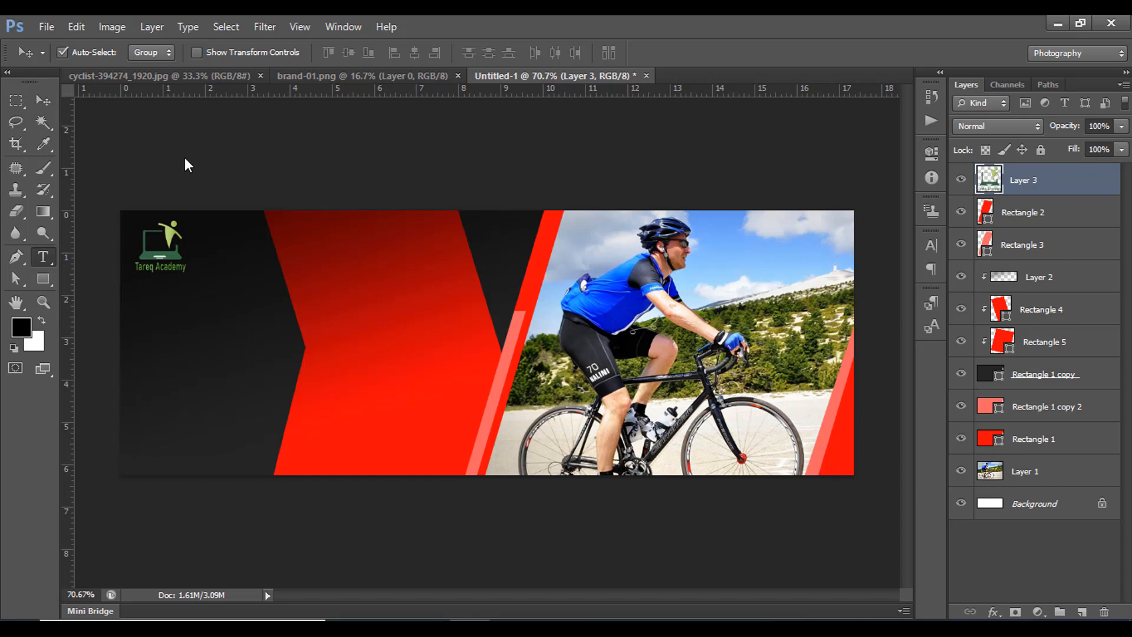
click(179, 53)
scroll(139, 271, up, 15)
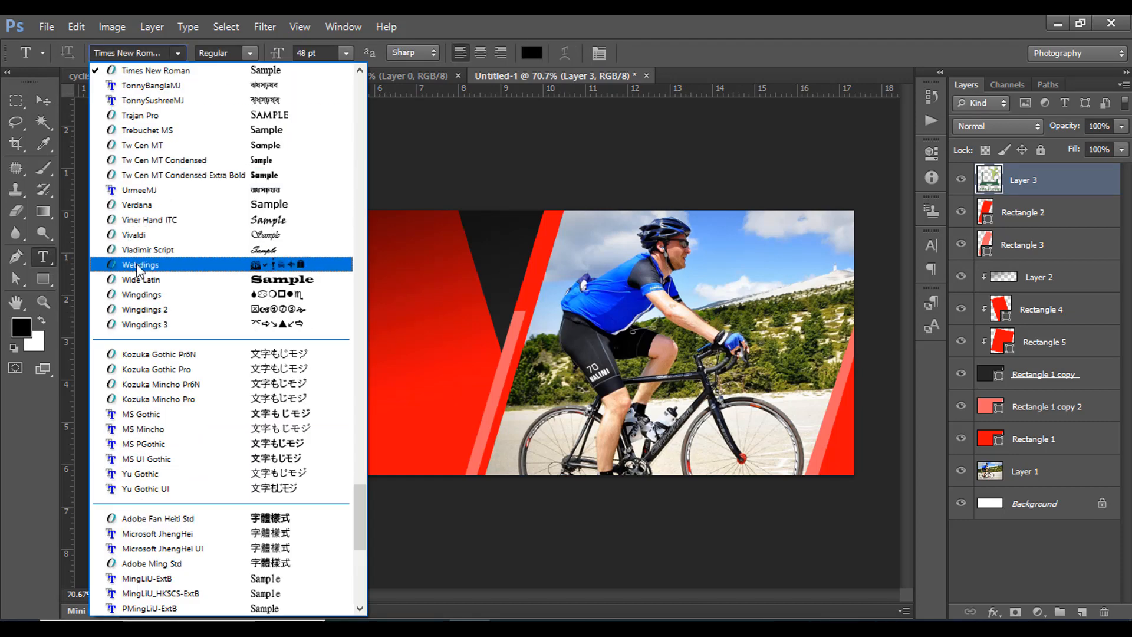
scroll(138, 271, up, 15)
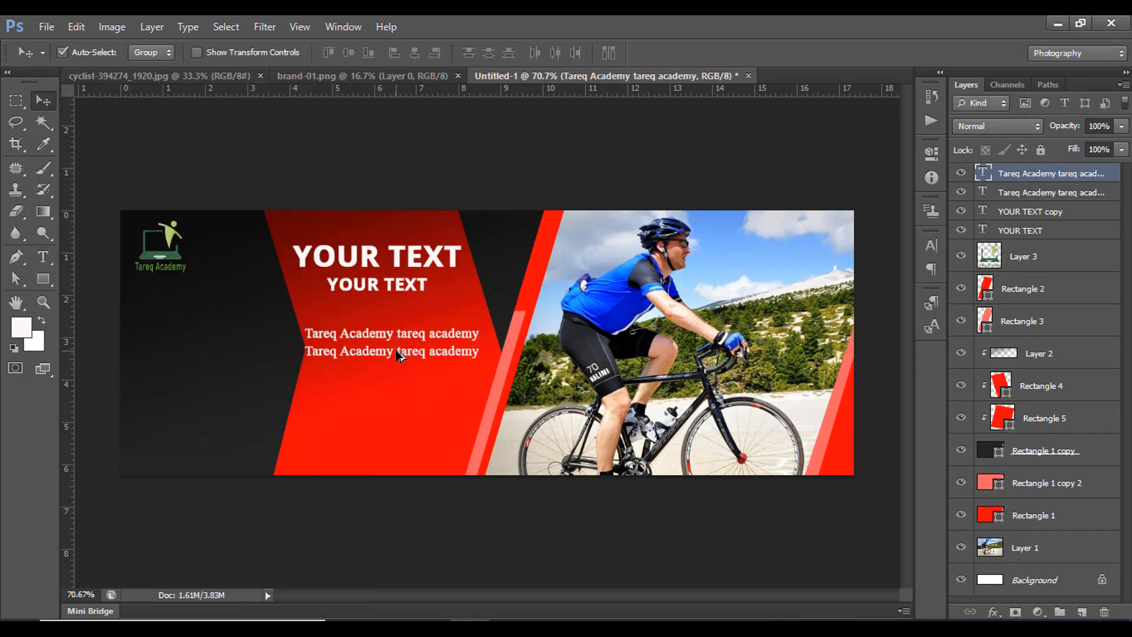
Step: Duplicate the "Tareq Academy tareq academy" line into a stack of eight lines below the headings, staggered along the chevron's edge
drag(397, 352, 396, 367)
drag(427, 367, 407, 407)
drag(377, 334, 377, 336)
drag(328, 408, 316, 413)
drag(398, 393, 389, 395)
drag(413, 380, 406, 365)
drag(407, 352, 406, 350)
drag(407, 337, 388, 281)
Step: Place smaller copies of both "YOUR TEXT" headings on the dark area and move the logo centered above them
drag(369, 262, 202, 336)
drag(377, 281, 208, 366)
key(ctrl+t)
drag(294, 344, 284, 342)
key(Return)
key(ctrl+t)
key(Return)
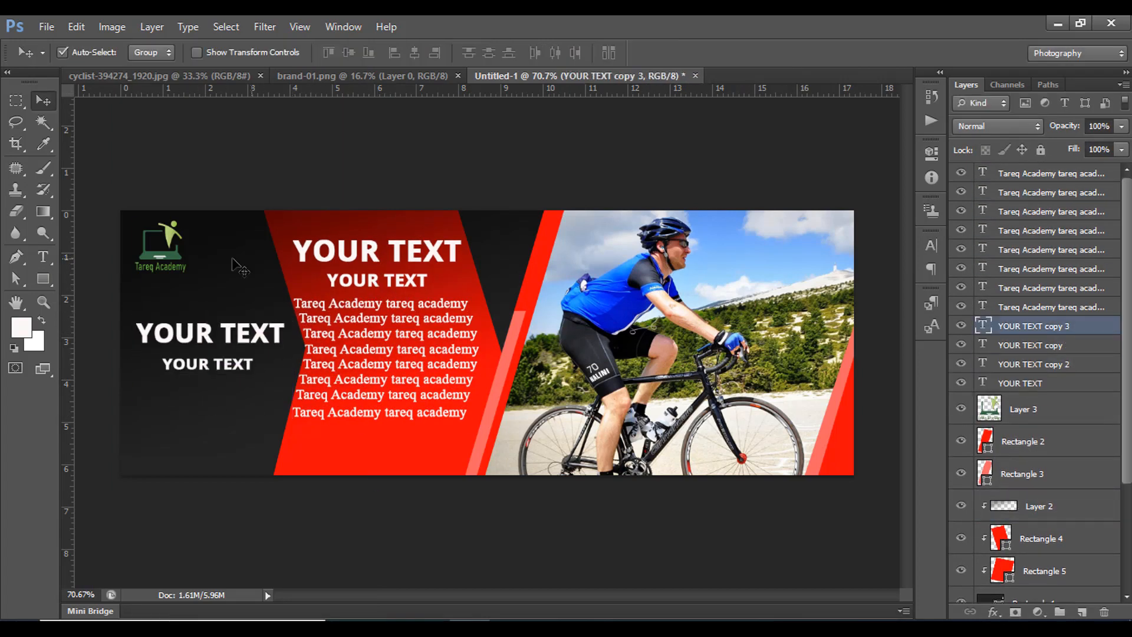
drag(160, 257, 209, 288)
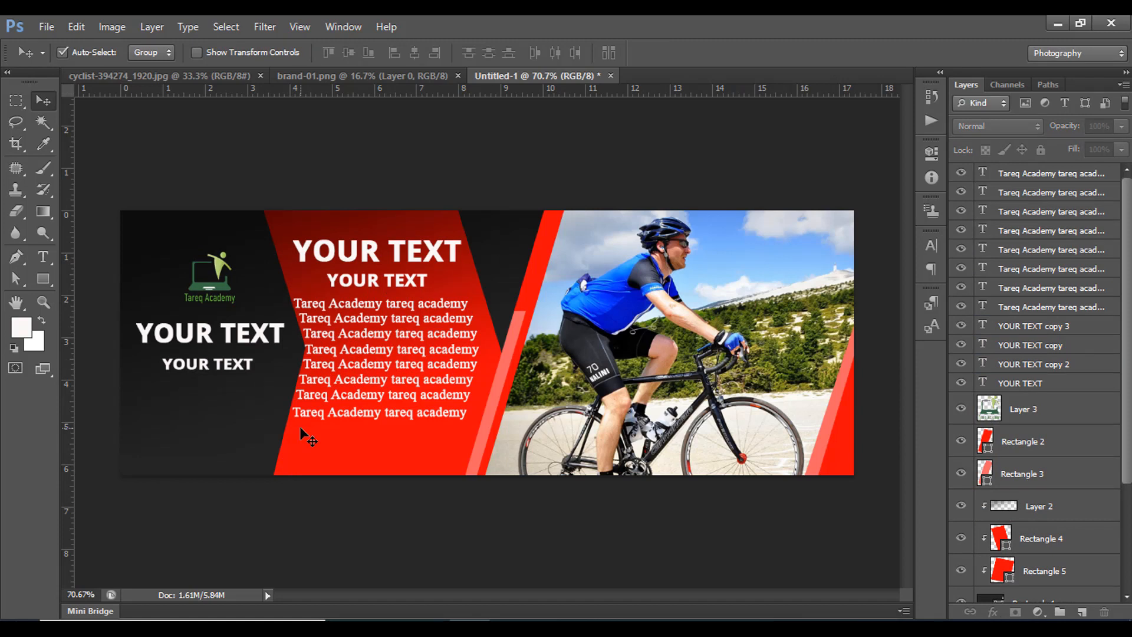